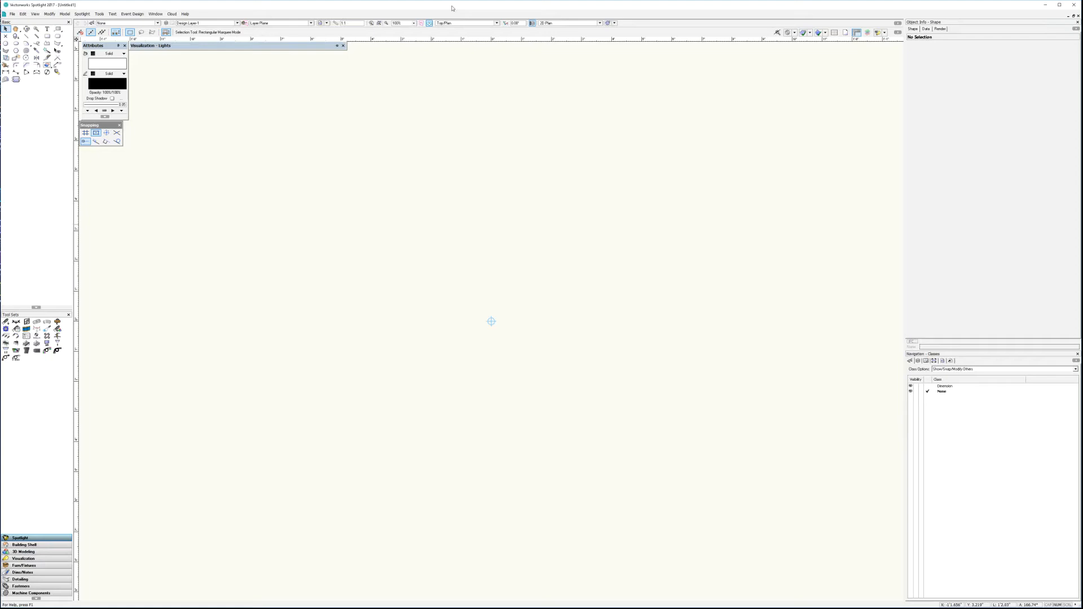
Step: Open the most recent Gala Event Plan - LSPM CLEAN drawing
{"action": "left_click", "coordinate": [14, 14]}
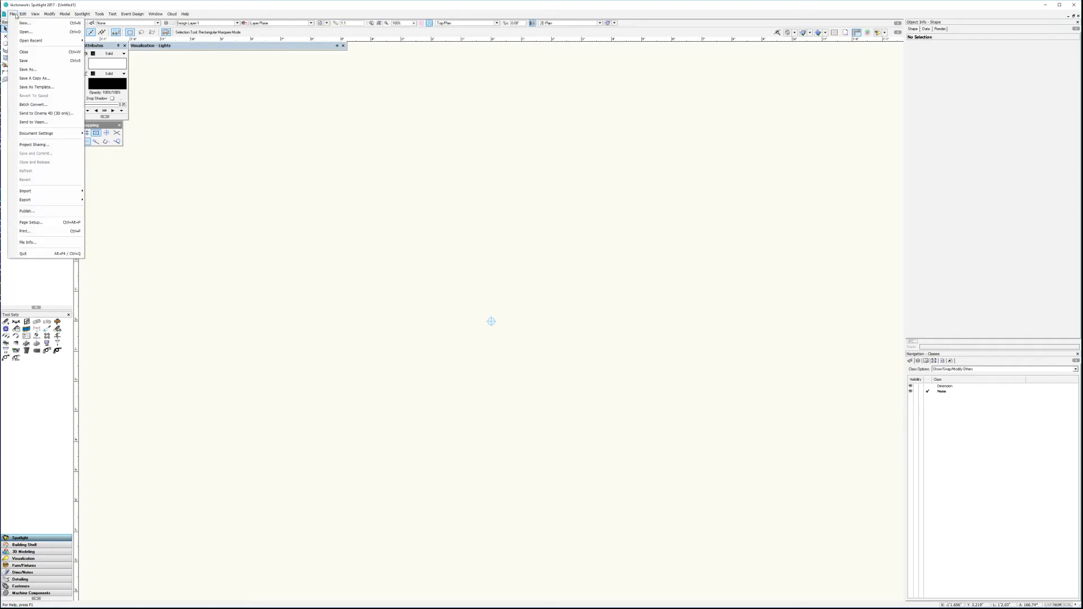
{"action": "mouse_move", "coordinate": [34, 41]}
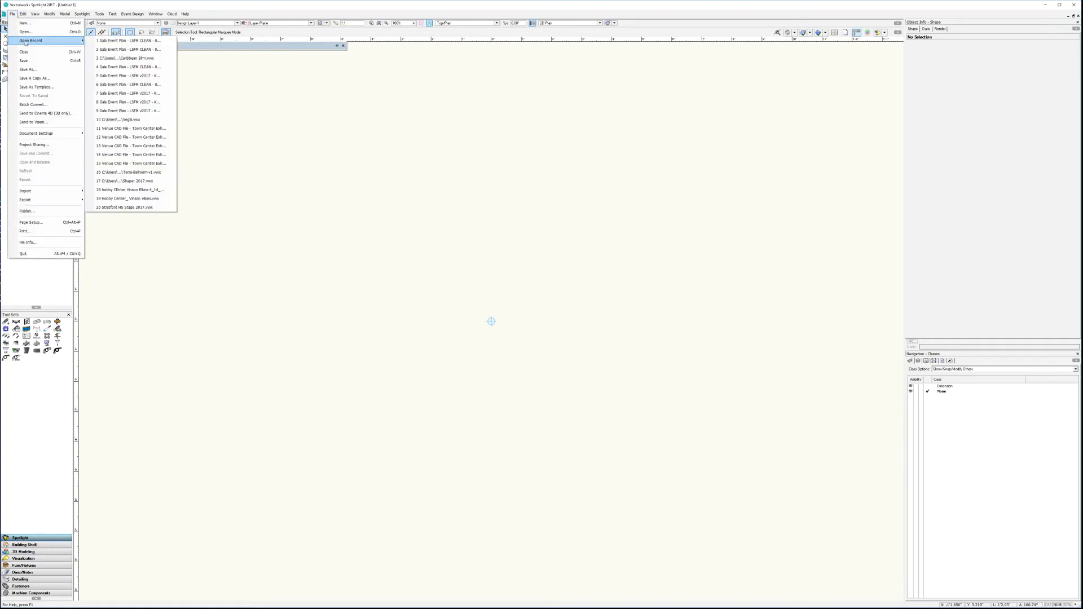
{"action": "left_click", "coordinate": [122, 42]}
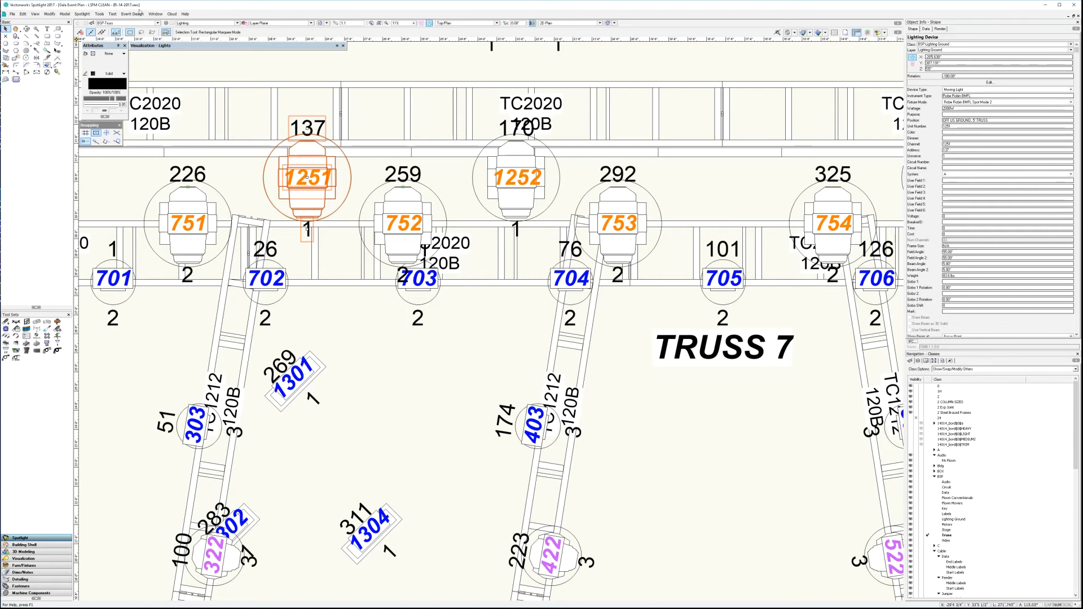
Step: Examine the full truss and lighting layout from the scenic truss to the dance truss, and clear the selection
{"action": "scroll", "coordinate": [385, 385], "scroll_direction": "down", "scroll_amount": 4}
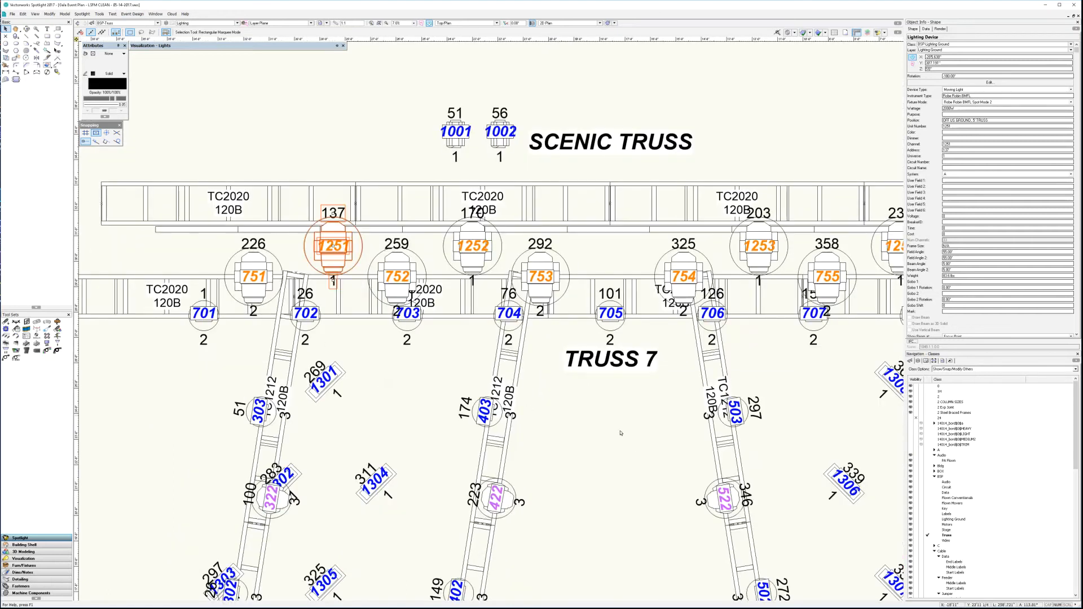
{"action": "mouse_move", "coordinate": [481, 476]}
{"action": "middle_mouse_down"}
{"action": "mouse_move", "coordinate": [591, 439]}
{"action": "mouse_move", "coordinate": [512, 315]}
{"action": "mouse_move", "coordinate": [517, 303]}
{"action": "middle_mouse_up"}
{"action": "scroll", "coordinate": [508, 456], "scroll_direction": "down", "scroll_amount": 2}
{"action": "middle_click_drag", "start_coordinate": [478, 494], "coordinate": [522, 260]}
{"action": "scroll", "coordinate": [504, 455], "scroll_direction": "down", "scroll_amount": 2}
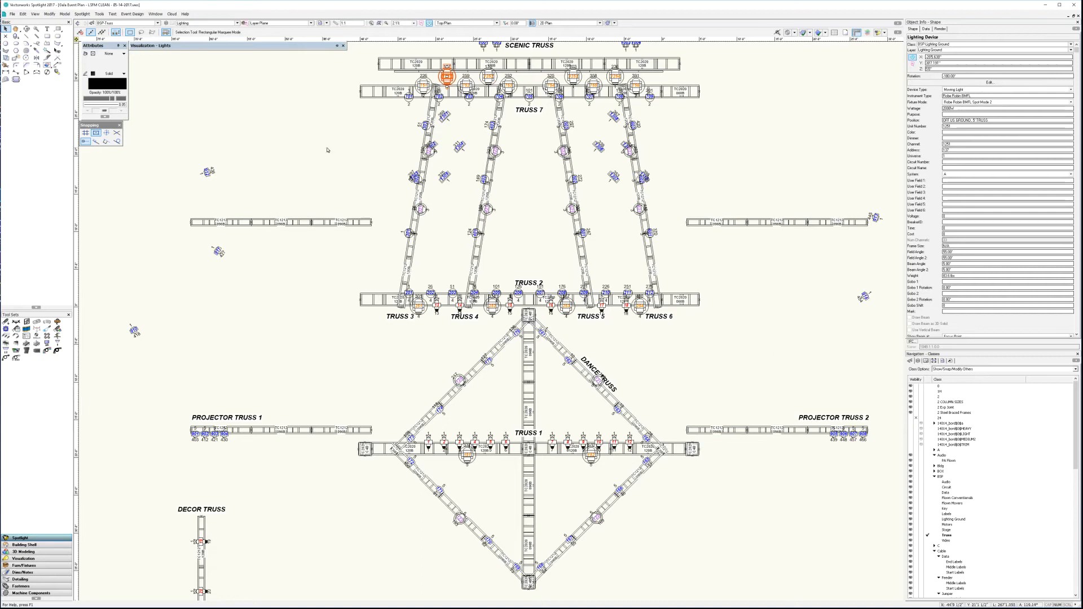
{"action": "scroll", "coordinate": [538, 488], "scroll_direction": "down", "scroll_amount": 2}
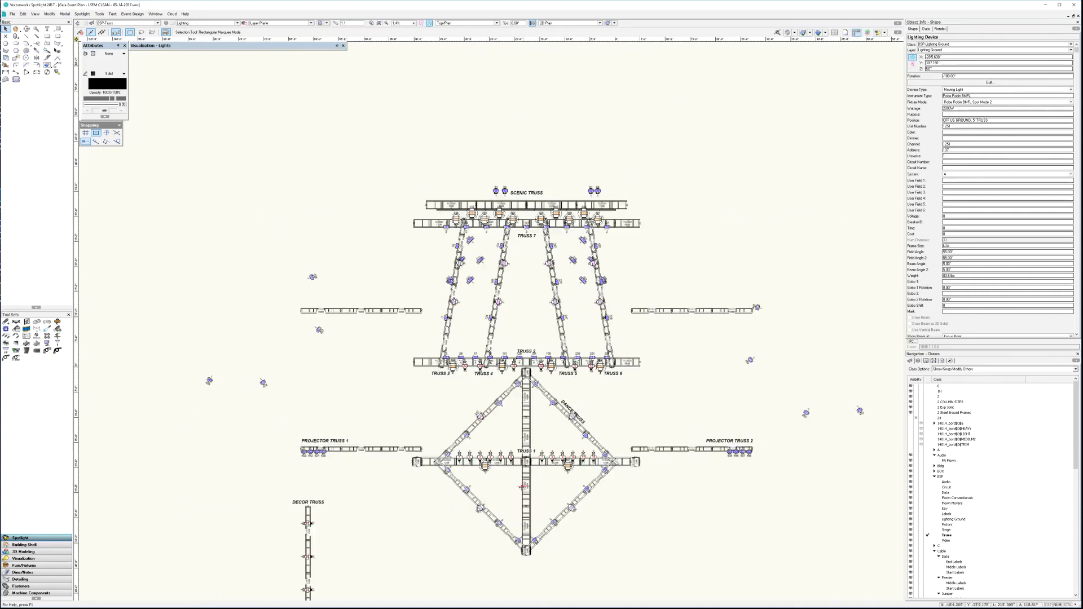
{"action": "middle_click_drag", "start_coordinate": [627, 528], "coordinate": [632, 427]}
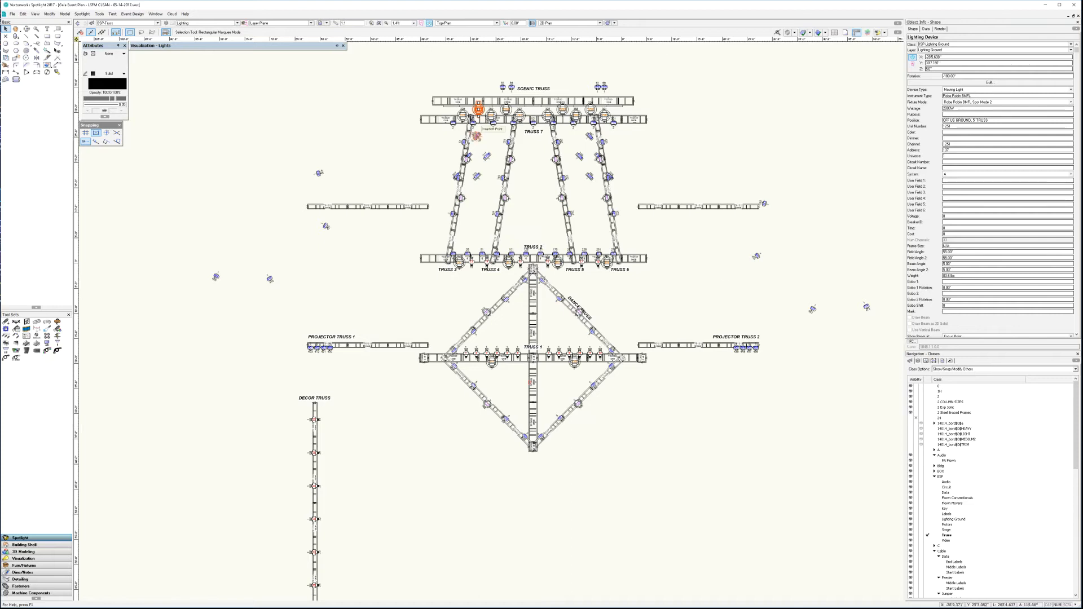
{"action": "left_click", "coordinate": [534, 90]}
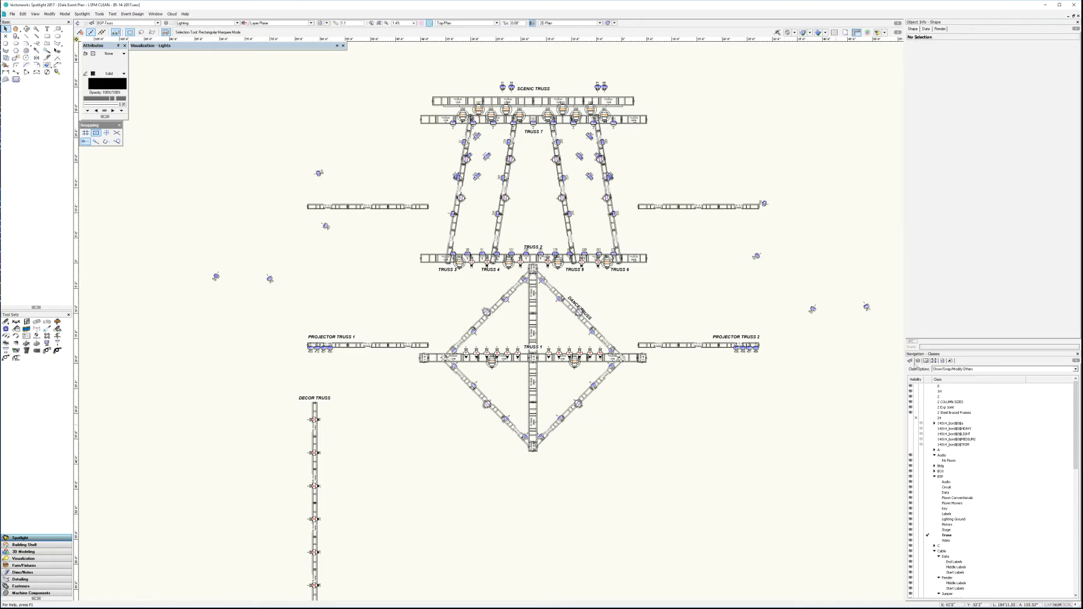
Step: List the drawing's design layers and select moving light 751 on Truss 7 to inspect its data
{"action": "left_click", "coordinate": [917, 361]}
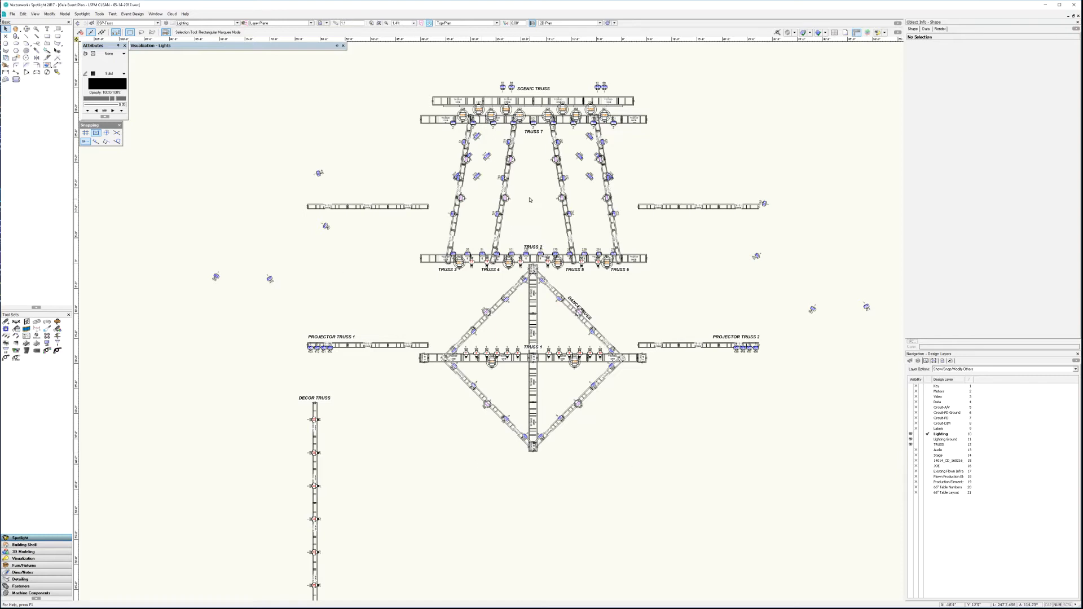
{"action": "scroll", "coordinate": [531, 200], "scroll_direction": "up", "scroll_amount": 2}
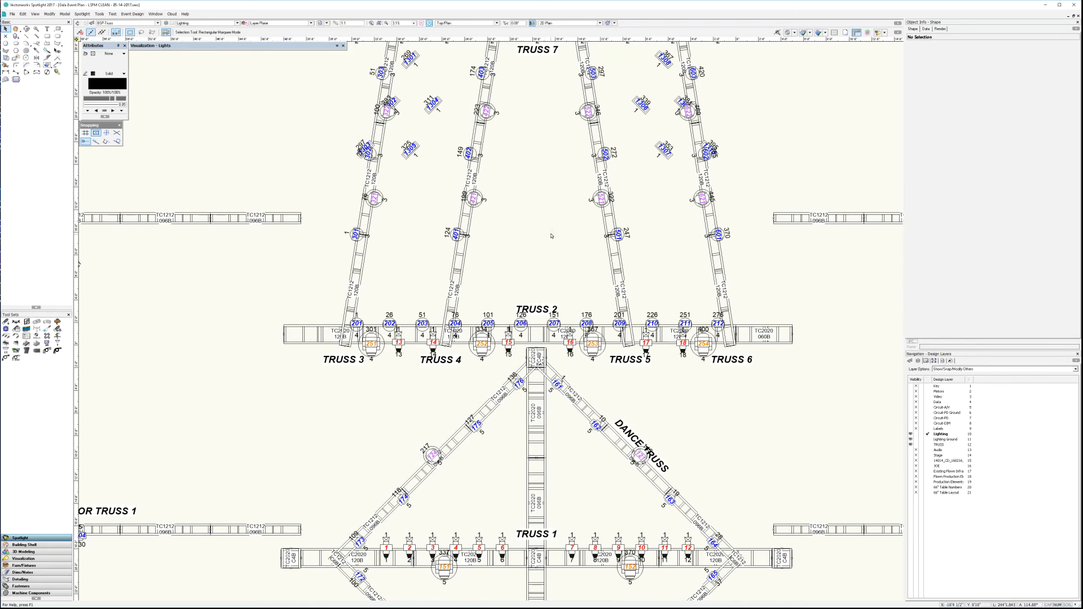
{"action": "middle_click_drag", "start_coordinate": [546, 169], "coordinate": [536, 368]}
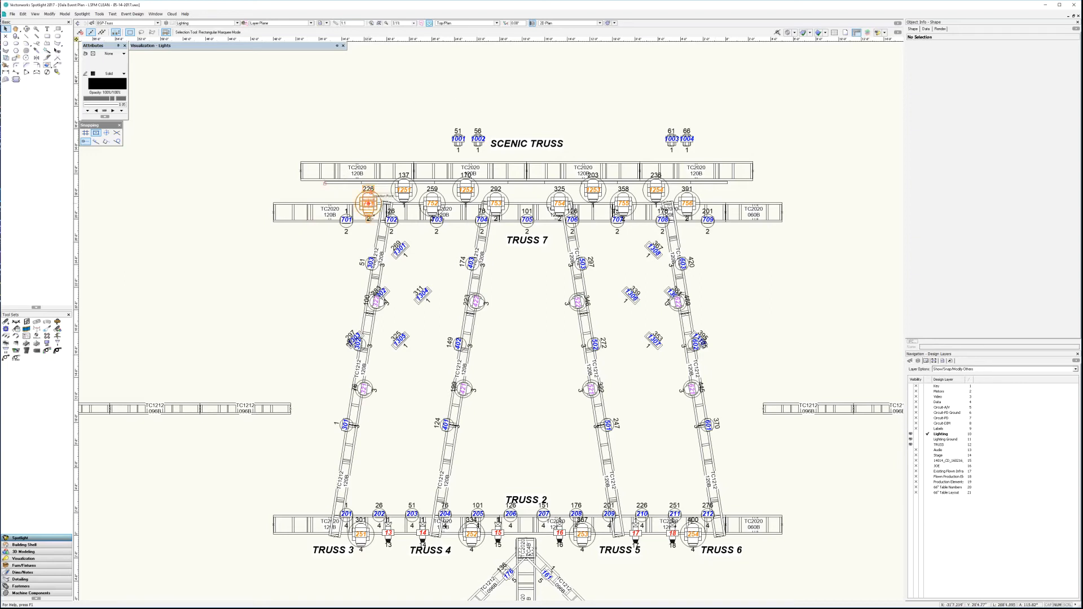
{"action": "left_click", "coordinate": [368, 202]}
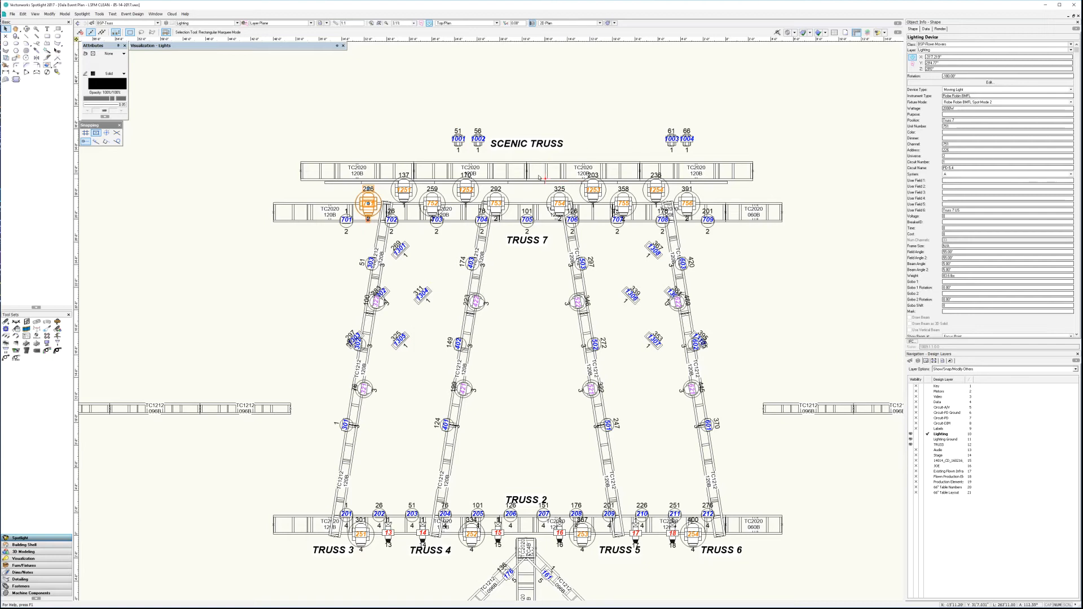
Step: Switch to the Front view and examine the heights of the trusses and the ground fixtures
{"action": "left_click", "coordinate": [490, 23]}
{"action": "left_click", "coordinate": [468, 49]}
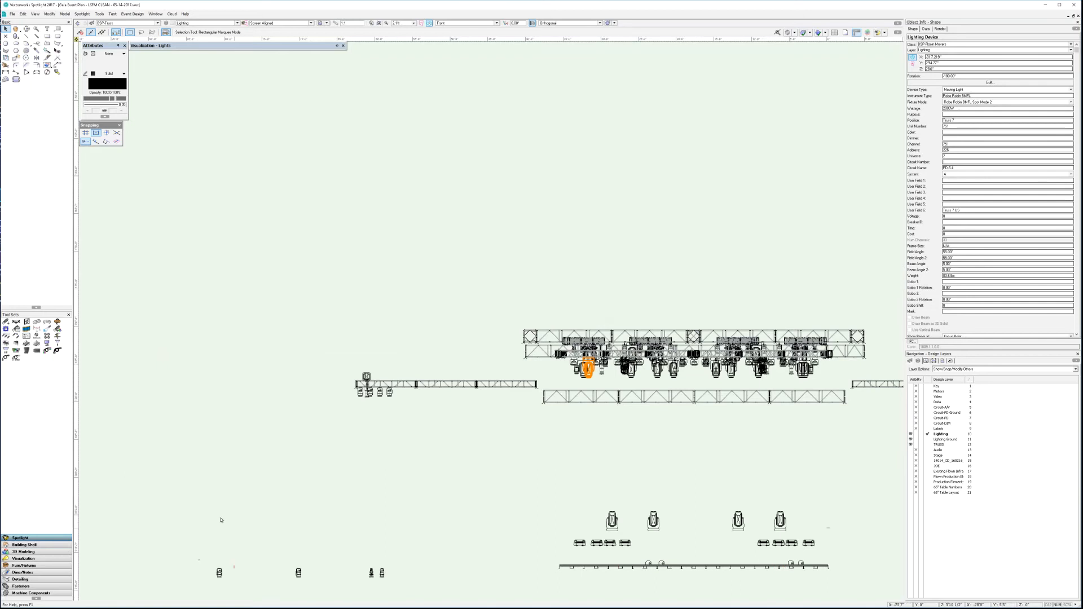
{"action": "key", "text": "space"}
{"action": "left_click_drag", "start_coordinate": [781, 448], "coordinate": [612, 321]}
{"action": "scroll", "coordinate": [584, 349], "scroll_direction": "down", "scroll_amount": 2}
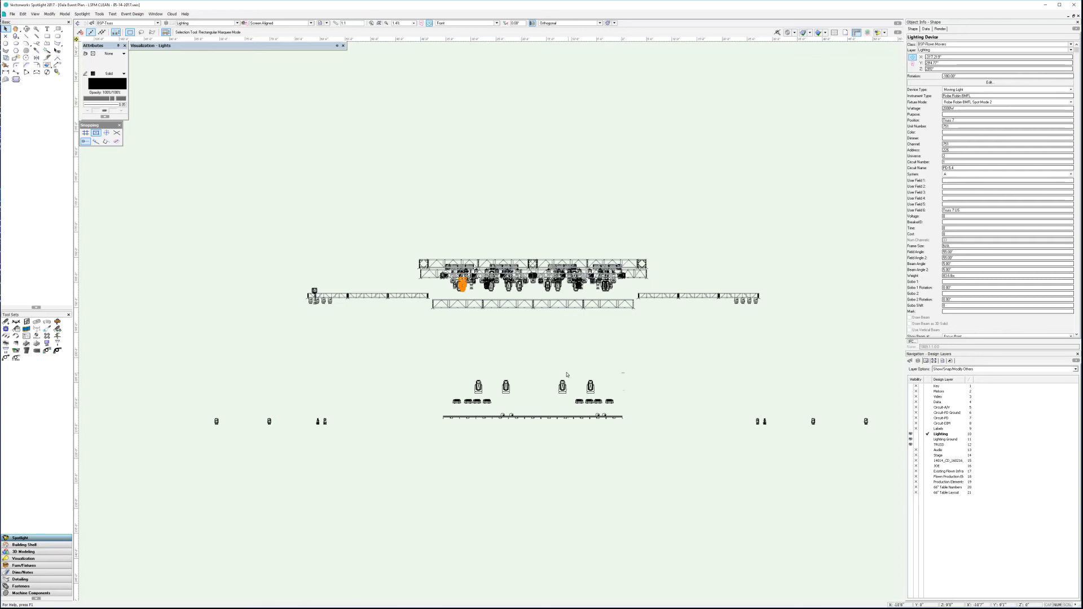
{"action": "scroll", "coordinate": [469, 425], "scroll_direction": "up", "scroll_amount": 7}
{"action": "scroll", "coordinate": [456, 381], "scroll_direction": "down", "scroll_amount": 2}
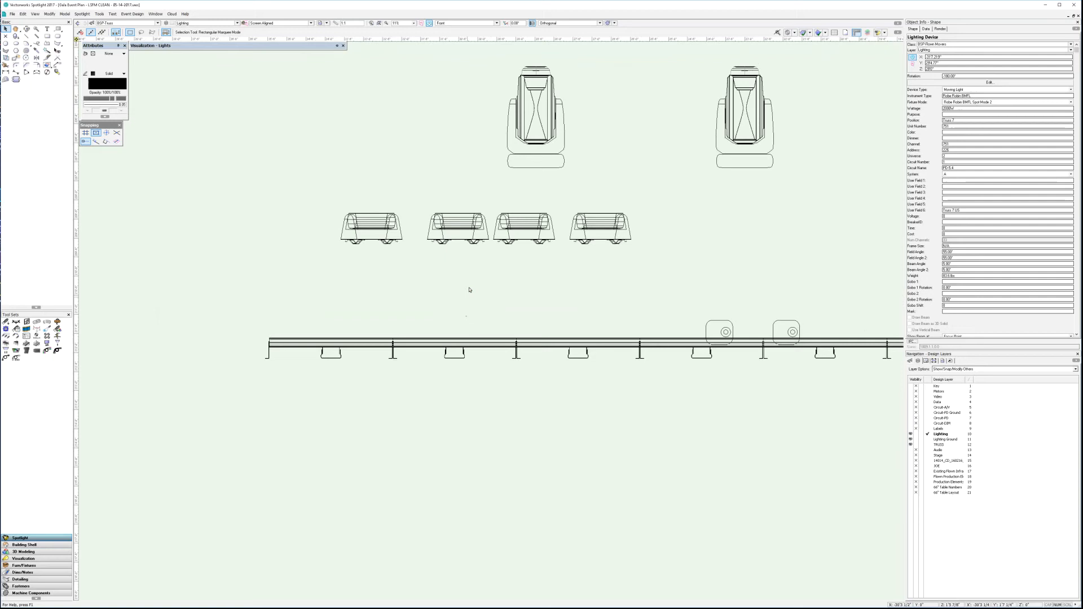
{"action": "middle_click_drag", "start_coordinate": [469, 288], "coordinate": [456, 387]}
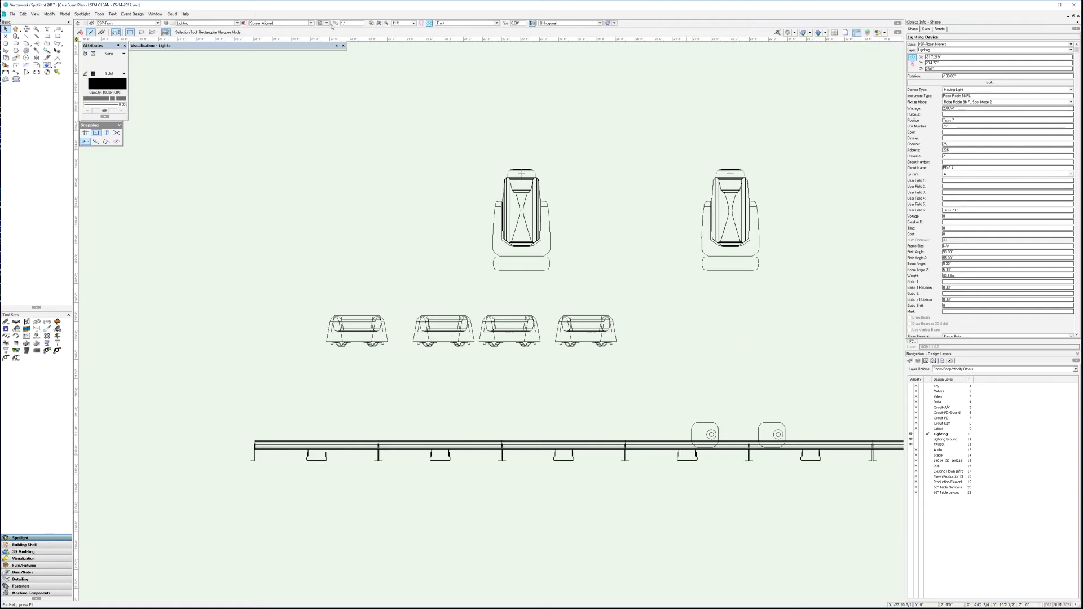
Step: Return to the Top/Plan view and examine the fixtures on Truss 7, Truss 2, the dance truss and the projector trusses
{"action": "left_click", "coordinate": [467, 23]}
{"action": "left_click", "coordinate": [452, 29]}
{"action": "scroll", "coordinate": [740, 501], "scroll_direction": "down", "scroll_amount": 2}
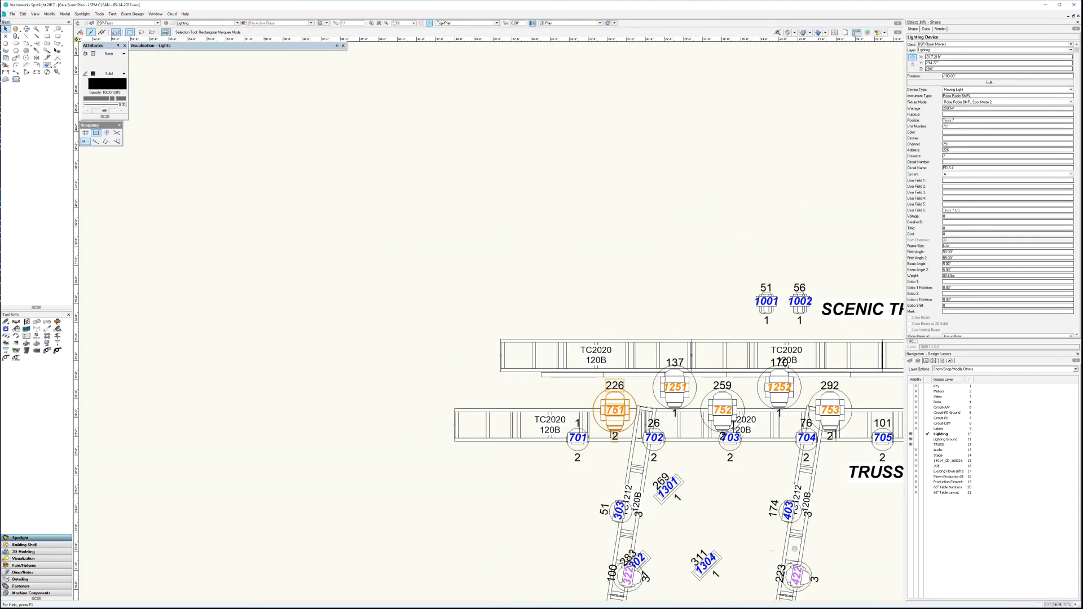
{"action": "scroll", "coordinate": [795, 547], "scroll_direction": "down", "scroll_amount": 2}
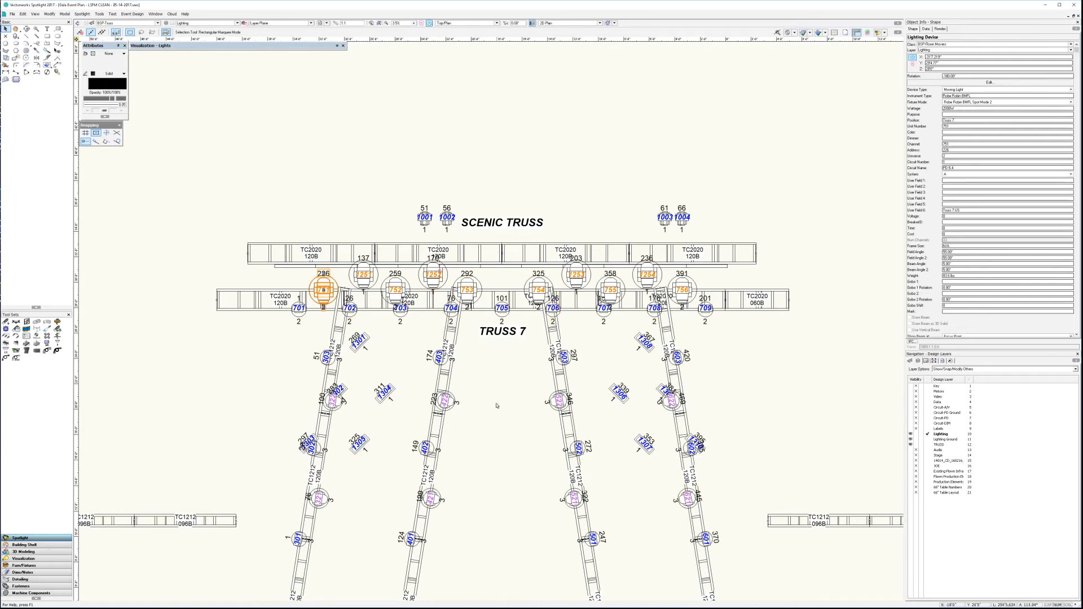
{"action": "mouse_move", "coordinate": [496, 405]}
{"action": "middle_mouse_down"}
{"action": "mouse_move", "coordinate": [510, 285]}
{"action": "mouse_move", "coordinate": [566, 96]}
{"action": "middle_mouse_up"}
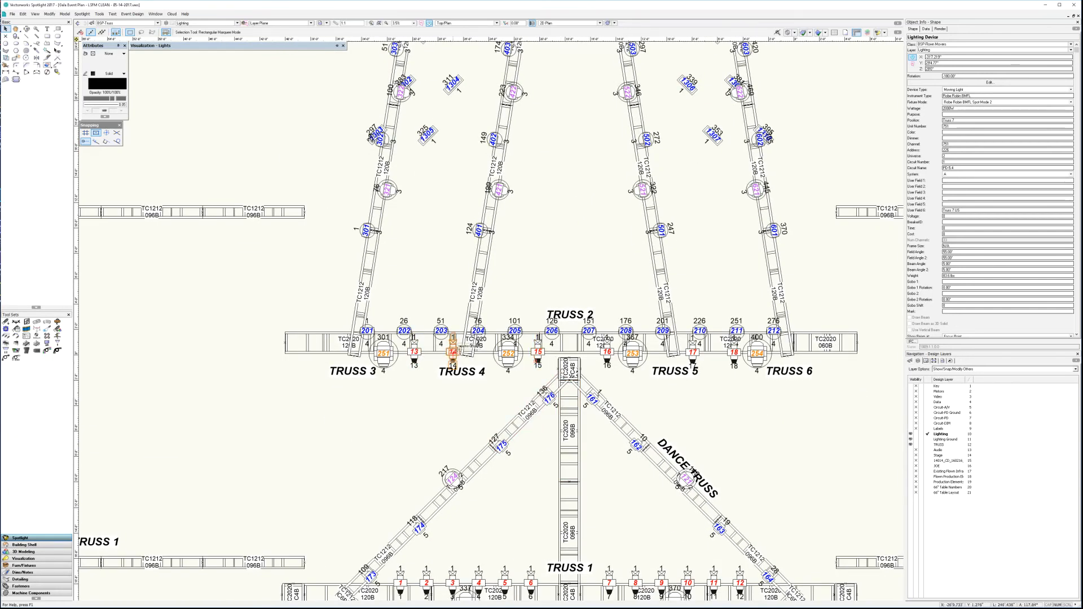
{"action": "mouse_move", "coordinate": [191, 506]}
{"action": "middle_mouse_down"}
{"action": "mouse_move", "coordinate": [249, 494]}
{"action": "mouse_move", "coordinate": [494, 370]}
{"action": "mouse_move", "coordinate": [474, 303]}
{"action": "middle_mouse_up"}
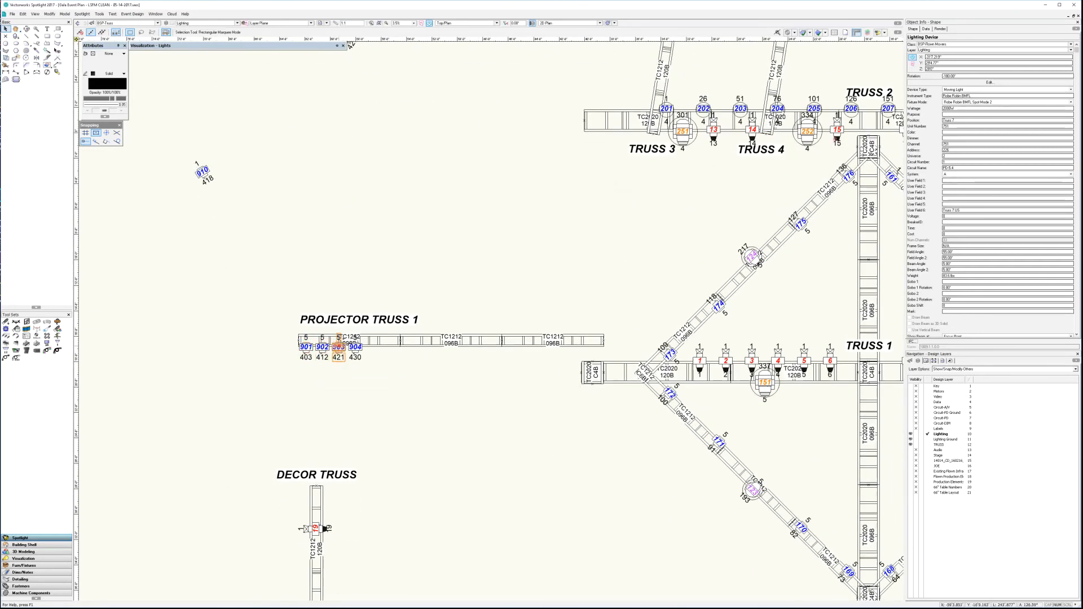
{"action": "mouse_move", "coordinate": [790, 450]}
{"action": "middle_mouse_down"}
{"action": "mouse_move", "coordinate": [323, 469]}
{"action": "mouse_move", "coordinate": [319, 496]}
{"action": "mouse_move", "coordinate": [217, 520]}
{"action": "middle_mouse_up"}
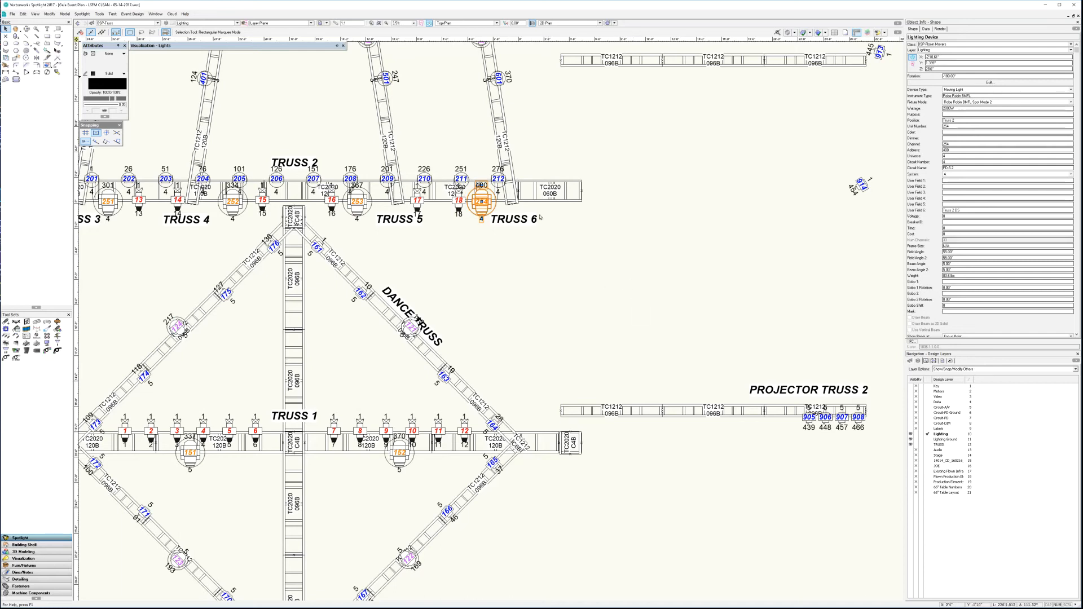
Step: Check the unit number and lighting device data of moving light 254 on Truss 2
{"action": "left_click", "coordinate": [964, 127]}
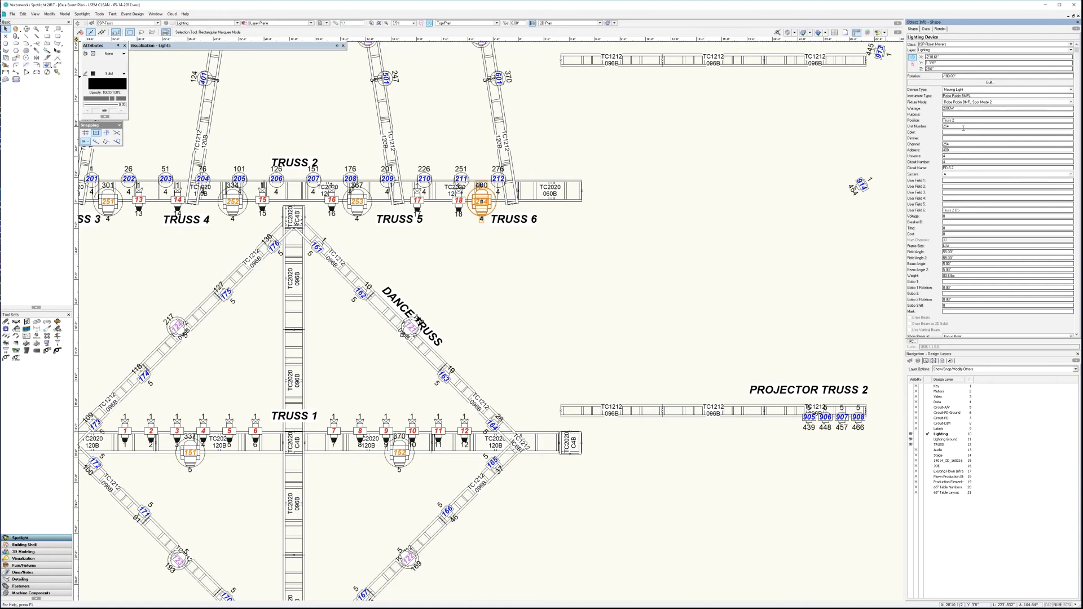
{"action": "left_click", "coordinate": [709, 278]}
{"action": "left_click", "coordinate": [481, 218]}
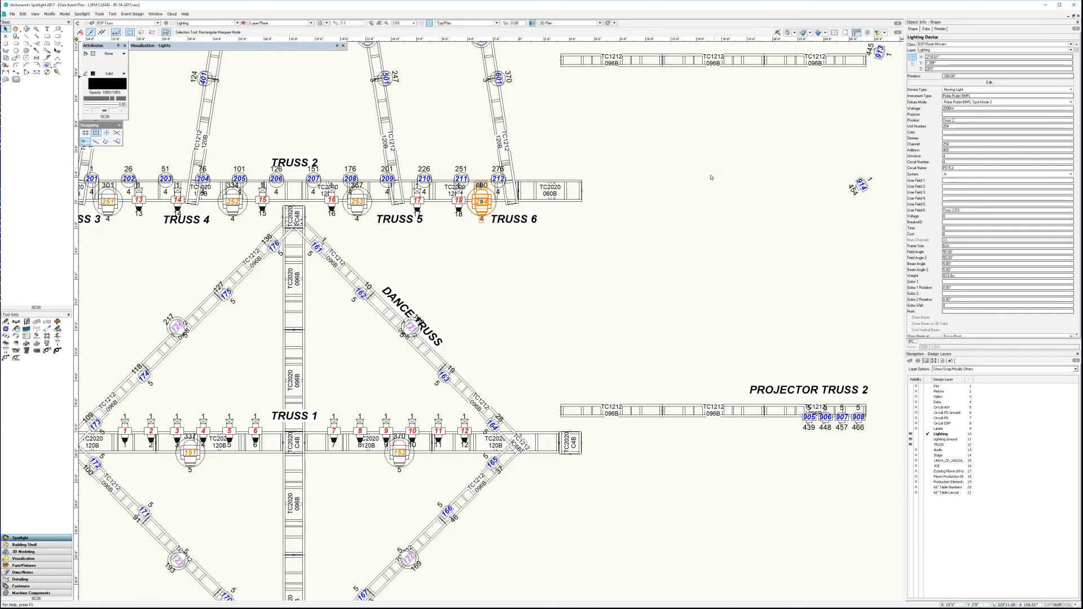
Step: Examine the whole rig and the TC1212 truss run beyond Truss 6, and clear the selection
{"action": "scroll", "coordinate": [553, 285], "scroll_direction": "down", "scroll_amount": 3}
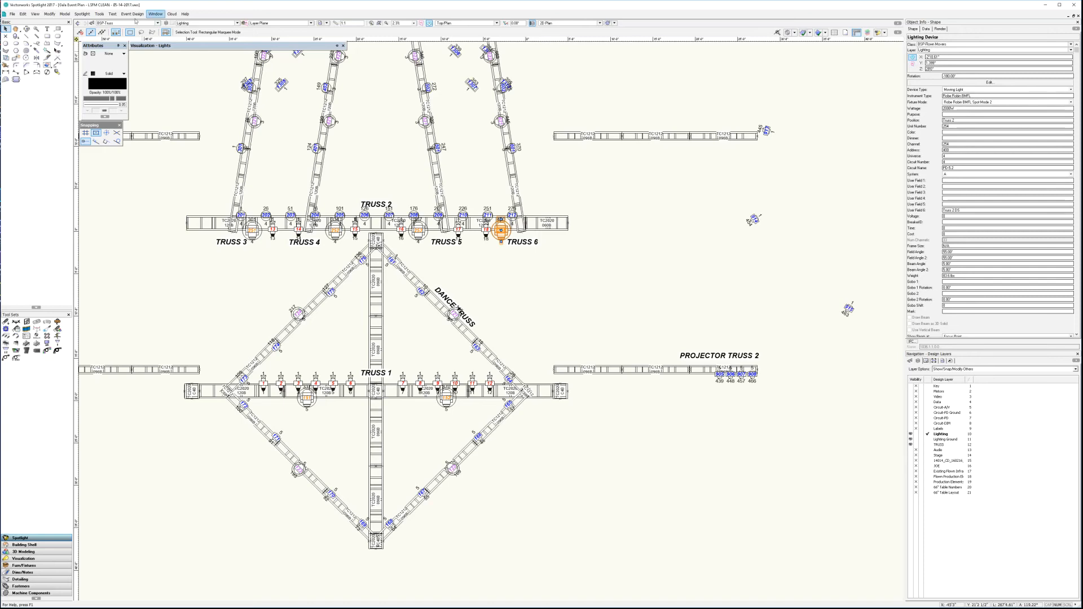
{"action": "left_click_drag", "start_coordinate": [563, 310], "coordinate": [620, 320]}
{"action": "mouse_move", "coordinate": [621, 320]}
{"action": "middle_mouse_down"}
{"action": "mouse_move", "coordinate": [678, 349]}
{"action": "mouse_move", "coordinate": [709, 337]}
{"action": "middle_mouse_up"}
{"action": "scroll", "coordinate": [707, 354], "scroll_direction": "down", "scroll_amount": 1}
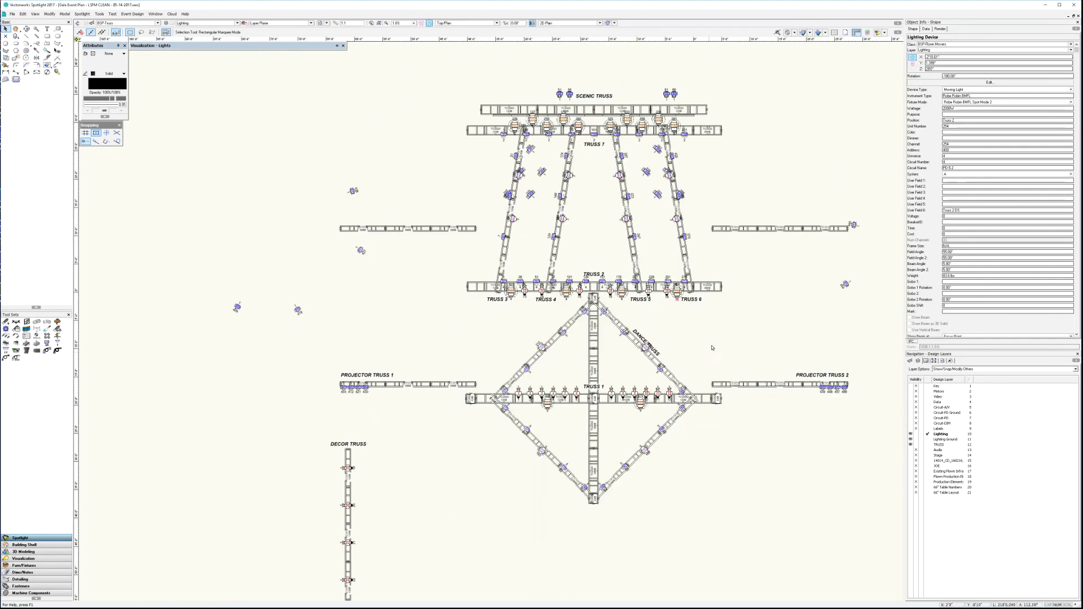
{"action": "left_click", "coordinate": [748, 227]}
{"action": "scroll", "coordinate": [750, 226], "scroll_direction": "up", "scroll_amount": 5}
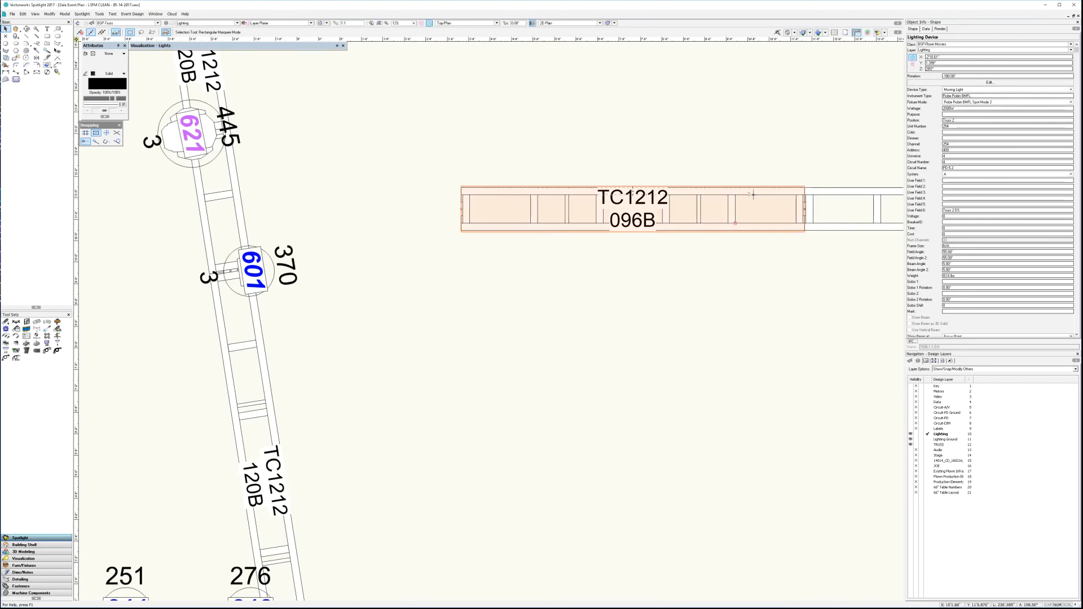
{"action": "left_click", "coordinate": [757, 331]}
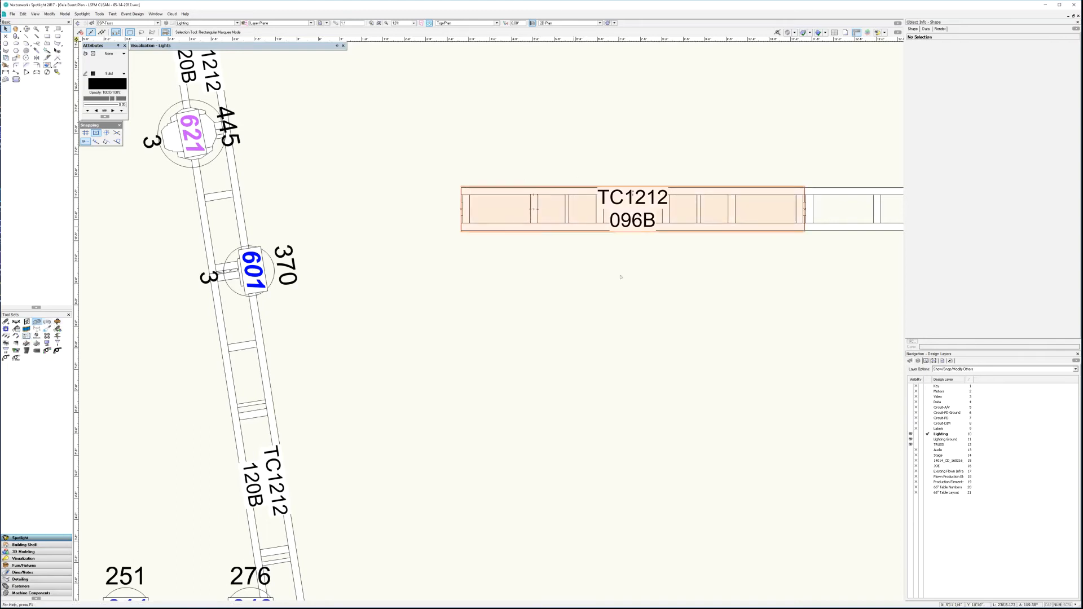
{"action": "scroll", "coordinate": [684, 336], "scroll_direction": "down", "scroll_amount": 1}
{"action": "scroll", "coordinate": [581, 423], "scroll_direction": "down", "scroll_amount": 2}
{"action": "mouse_move", "coordinate": [310, 379]}
{"action": "middle_mouse_down"}
{"action": "mouse_move", "coordinate": [344, 373]}
{"action": "mouse_move", "coordinate": [458, 389]}
{"action": "middle_mouse_up"}
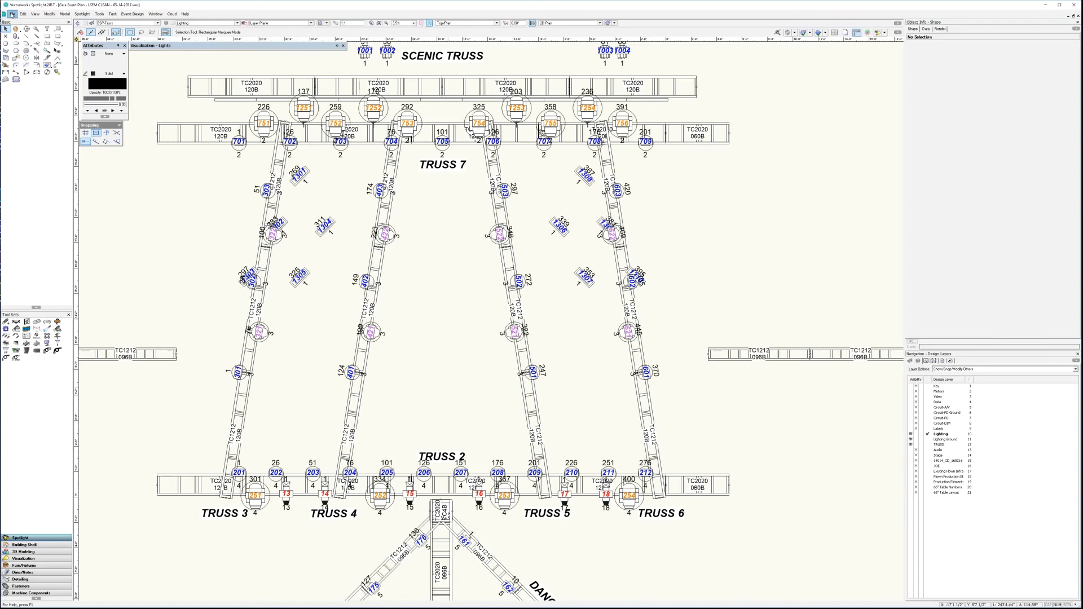
Step: Export the drawing as an MSD (SDXML) file into the LSPM for MSD folder, replacing the existing Gala Event Plan export
{"action": "left_click", "coordinate": [12, 14]}
{"action": "mouse_move", "coordinate": [51, 200]}
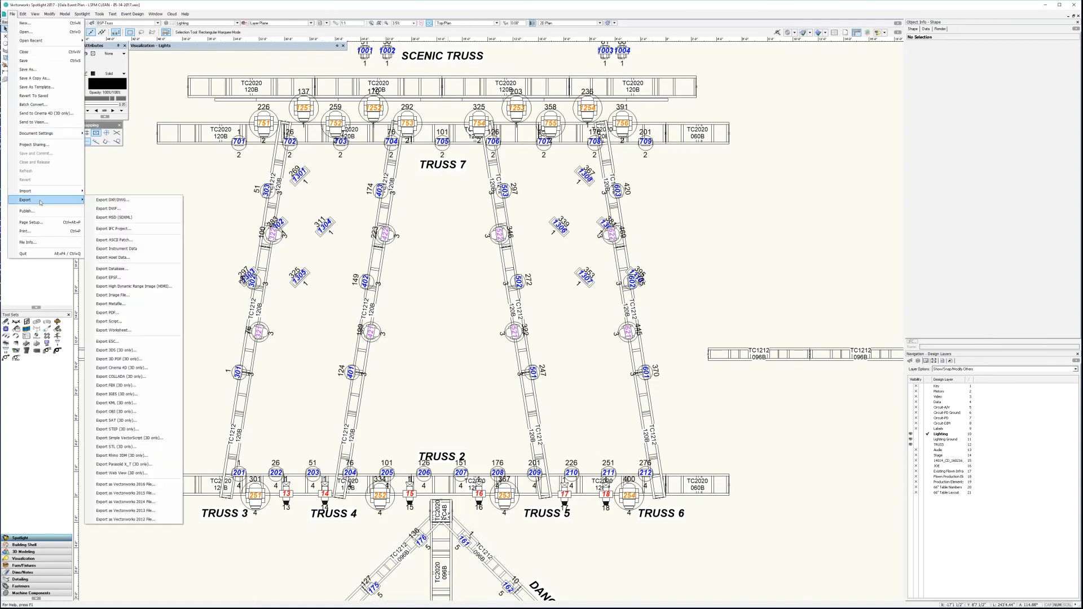
{"action": "left_click", "coordinate": [133, 218]}
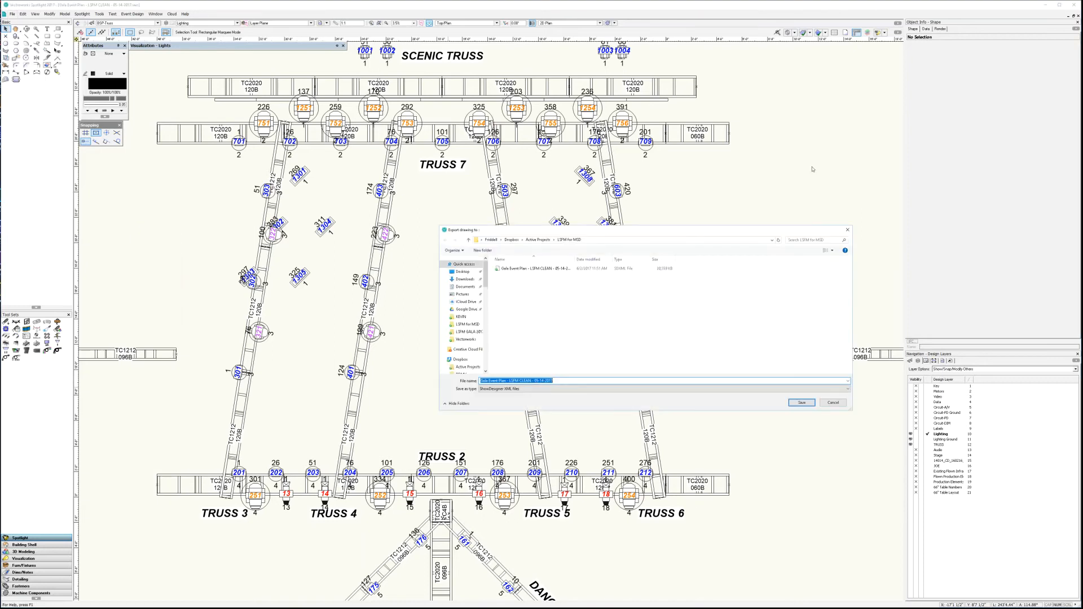
{"action": "left_click", "coordinate": [548, 269]}
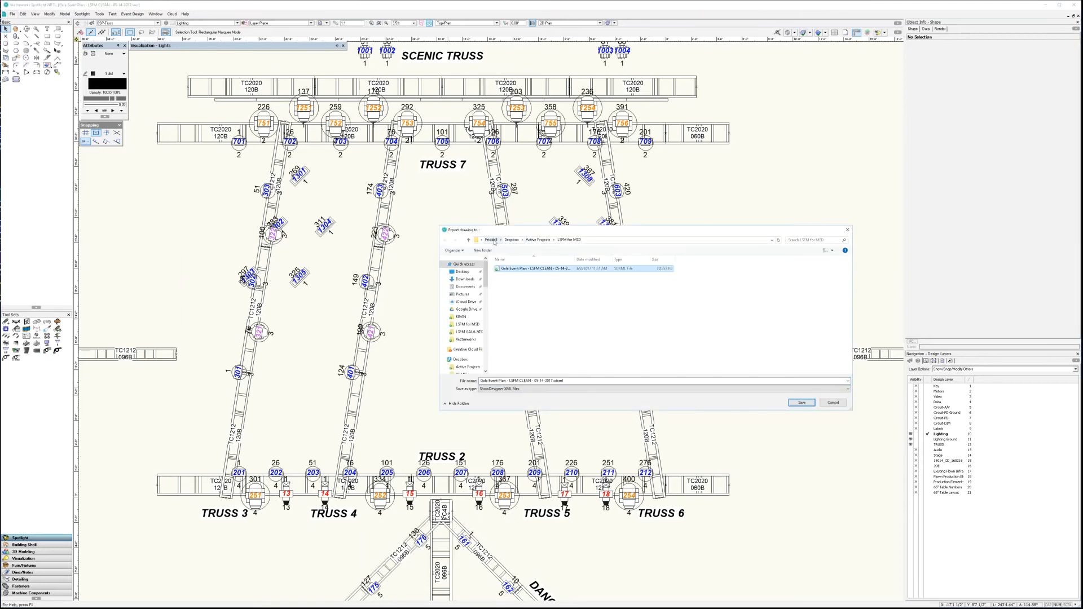
{"action": "left_click", "coordinate": [813, 401]}
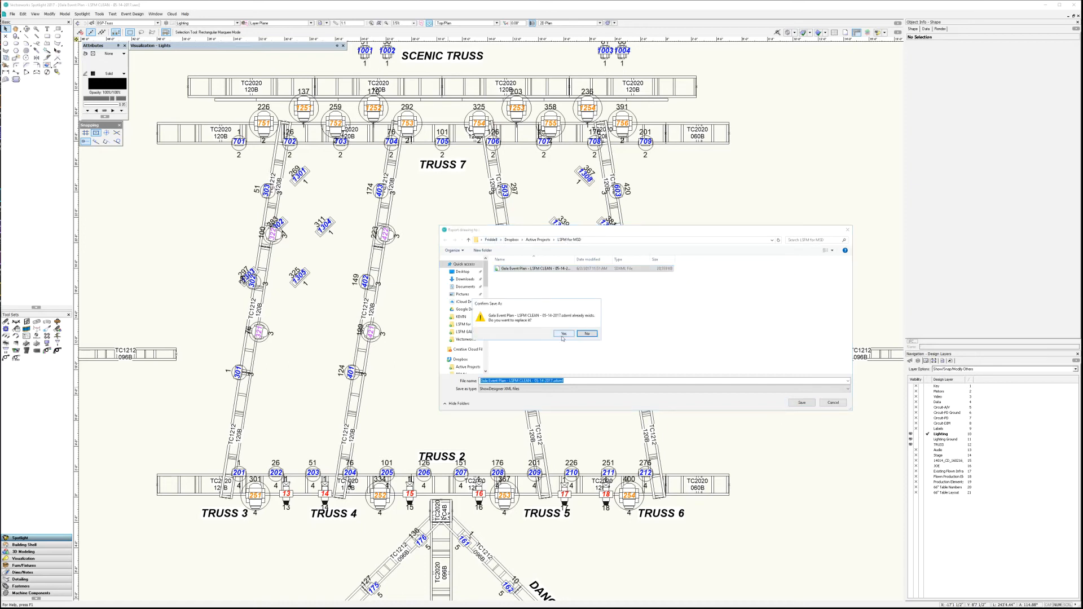
{"action": "left_click", "coordinate": [562, 335]}
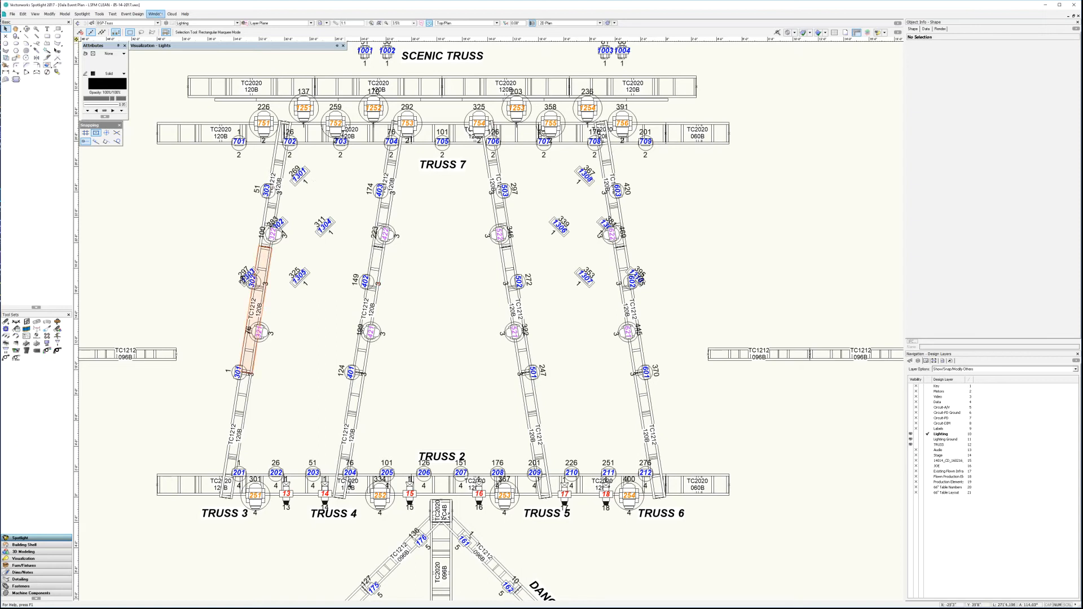
Step: Minimize the drawing program and launch the MSD visualizer from the desktop
{"action": "left_click", "coordinate": [1045, 5]}
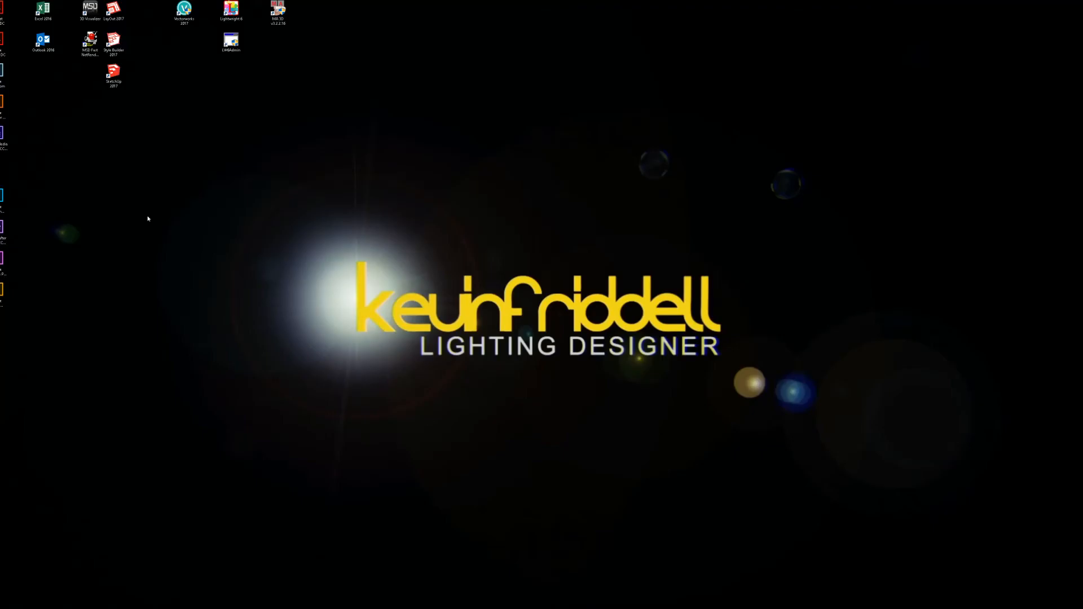
{"action": "double_click", "coordinate": [89, 9]}
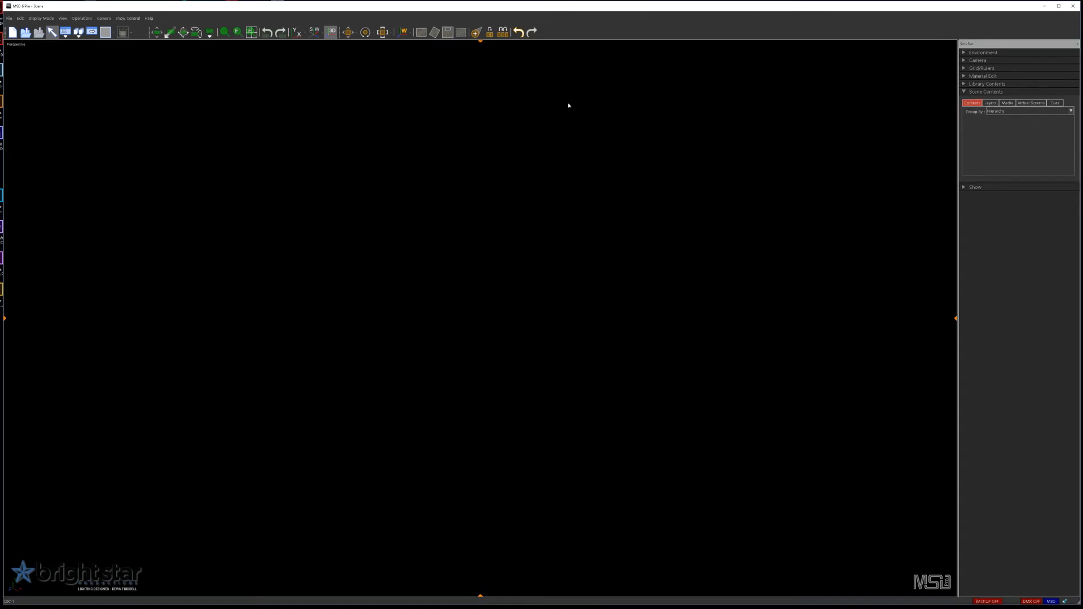
Step: Open the exported Gala Event Plan scene from the LSPM for MSD folder under Dropbox's Active Projects
{"action": "left_click", "coordinate": [10, 18]}
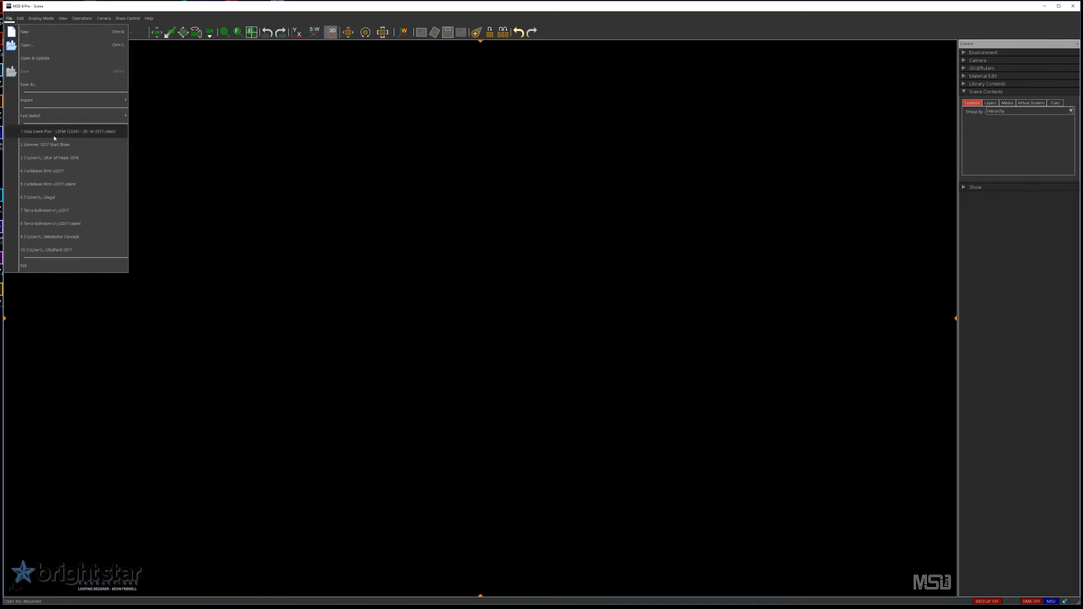
{"action": "left_click", "coordinate": [62, 19]}
{"action": "left_click", "coordinate": [8, 19]}
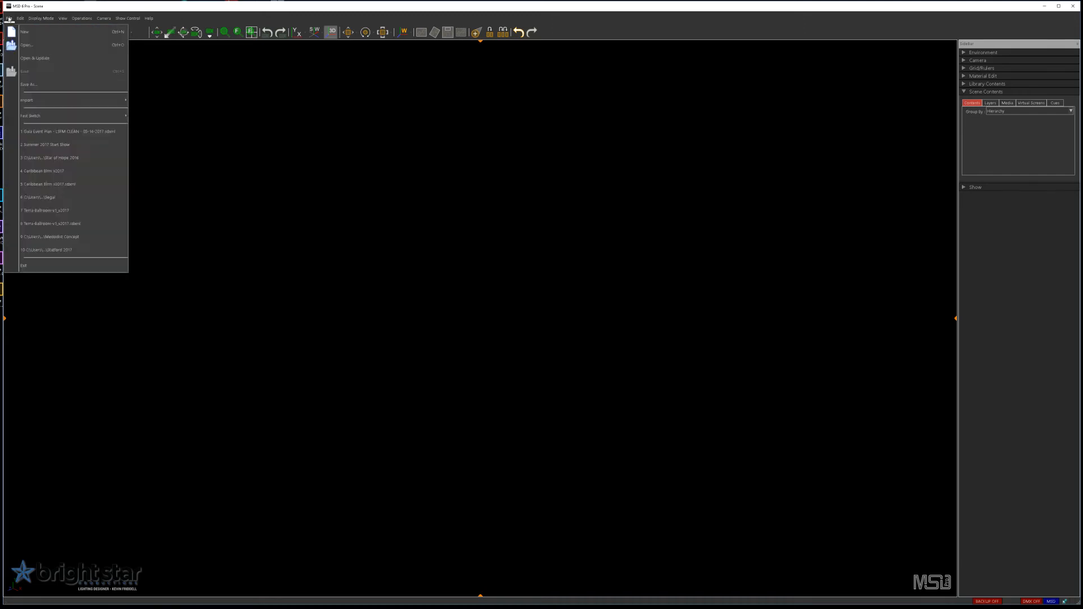
{"action": "left_click", "coordinate": [26, 44]}
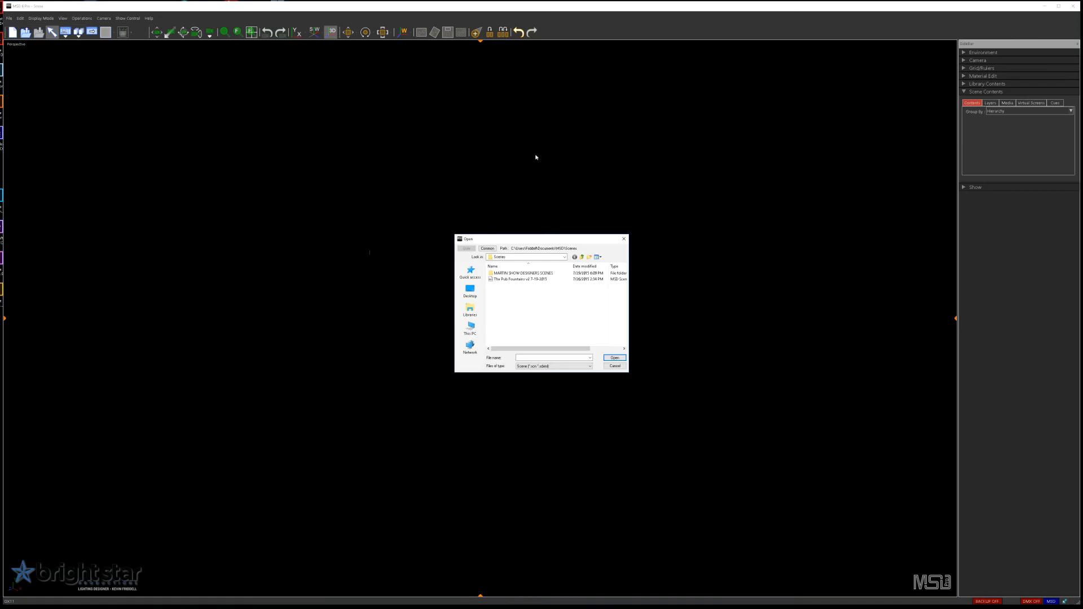
{"action": "left_click", "coordinate": [514, 258]}
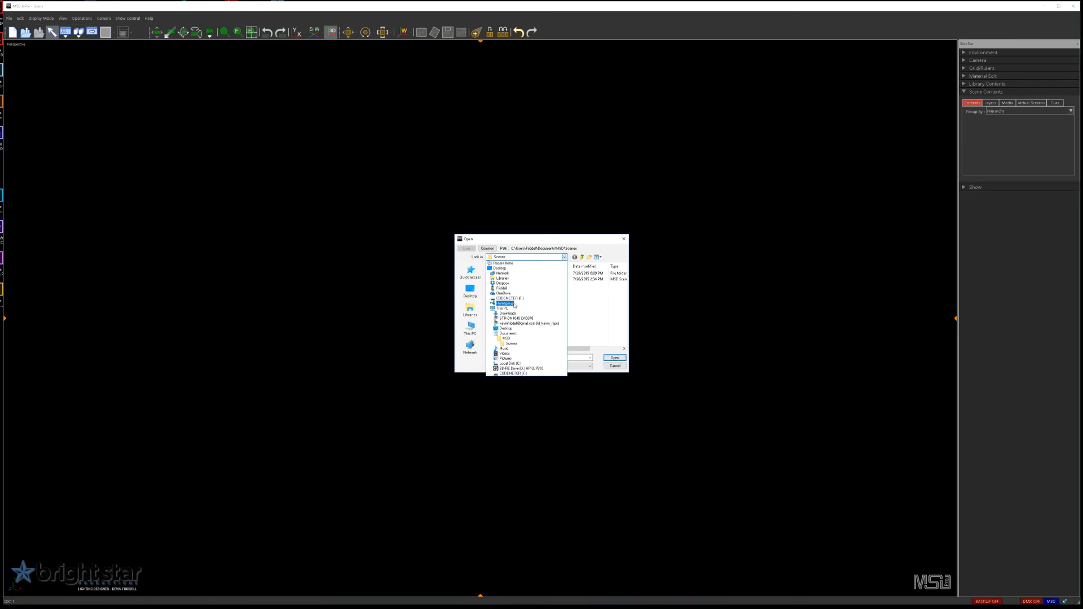
{"action": "left_click", "coordinate": [502, 283]}
{"action": "scroll", "coordinate": [503, 304], "scroll_direction": "down", "scroll_amount": 4}
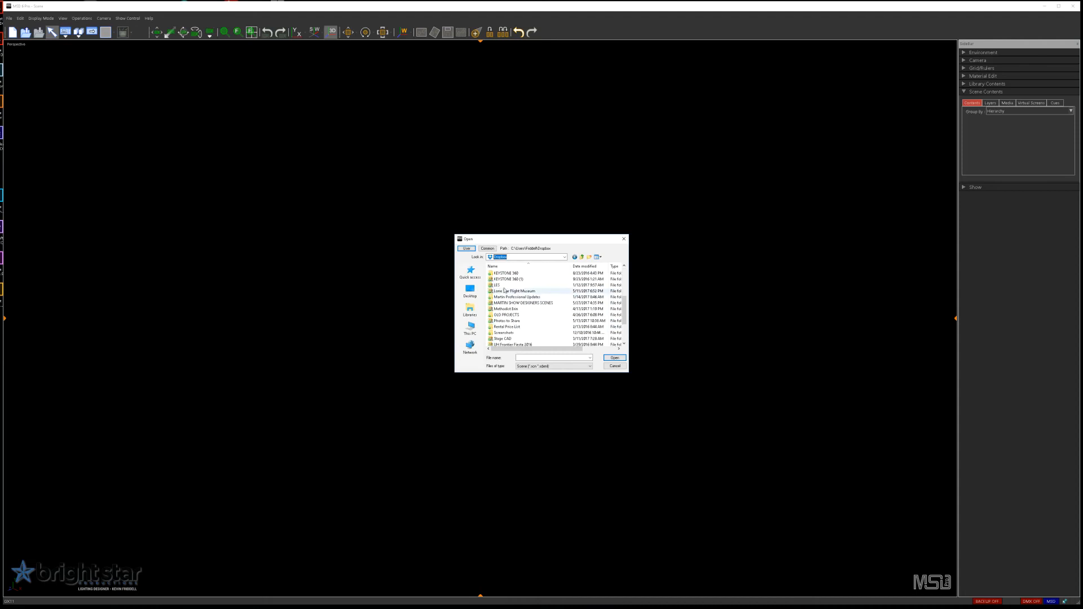
{"action": "double_click", "coordinate": [502, 304]}
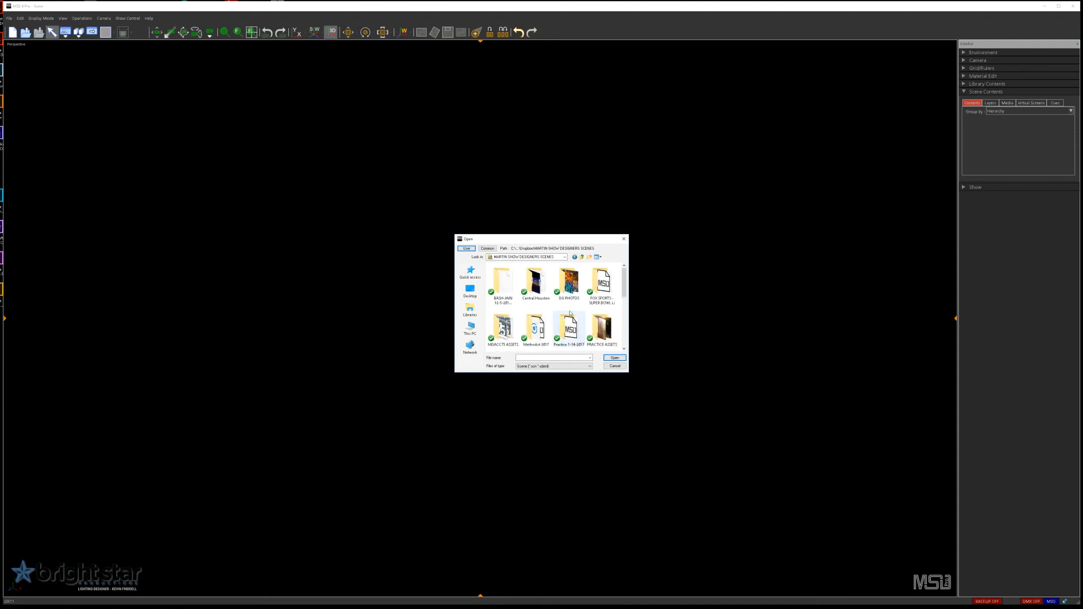
{"action": "left_click", "coordinate": [582, 257]}
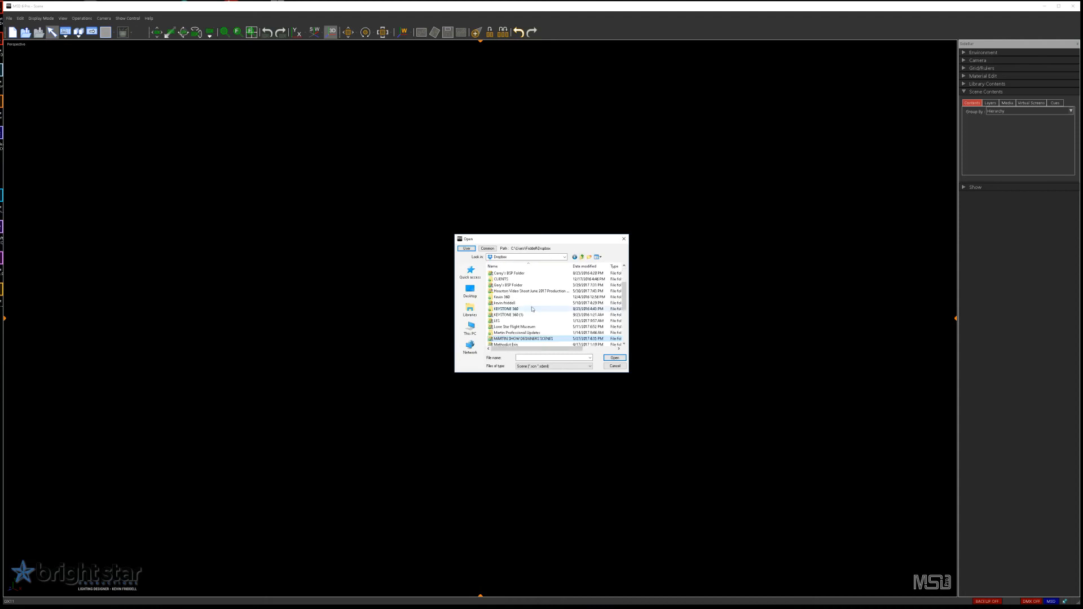
{"action": "double_click", "coordinate": [505, 273]}
{"action": "scroll", "coordinate": [508, 305], "scroll_direction": "down", "scroll_amount": 3}
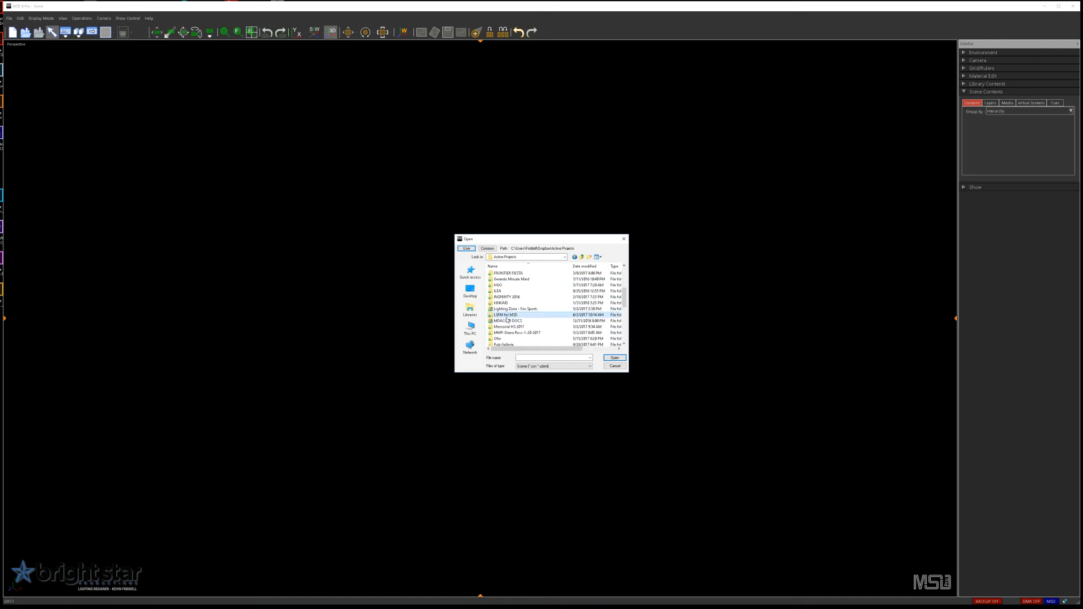
{"action": "double_click", "coordinate": [506, 315]}
{"action": "left_click", "coordinate": [614, 358]}
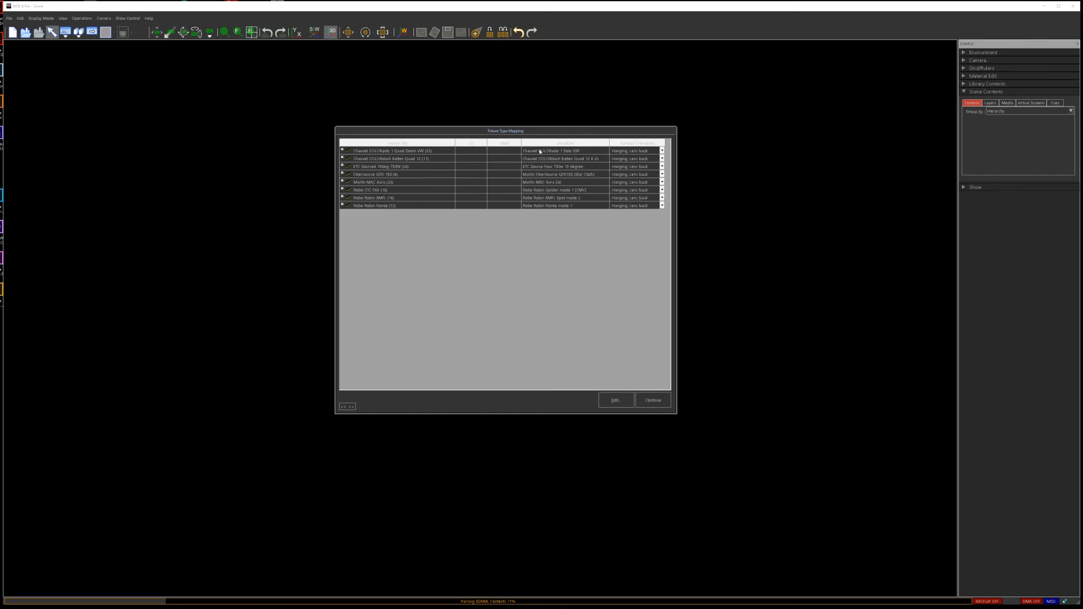
Step: Review the fixture mappings of the Chauvet COLORado 1 Quad Zoom and ETC Source Four, keep them, and continue the import
{"action": "left_click", "coordinate": [343, 151]}
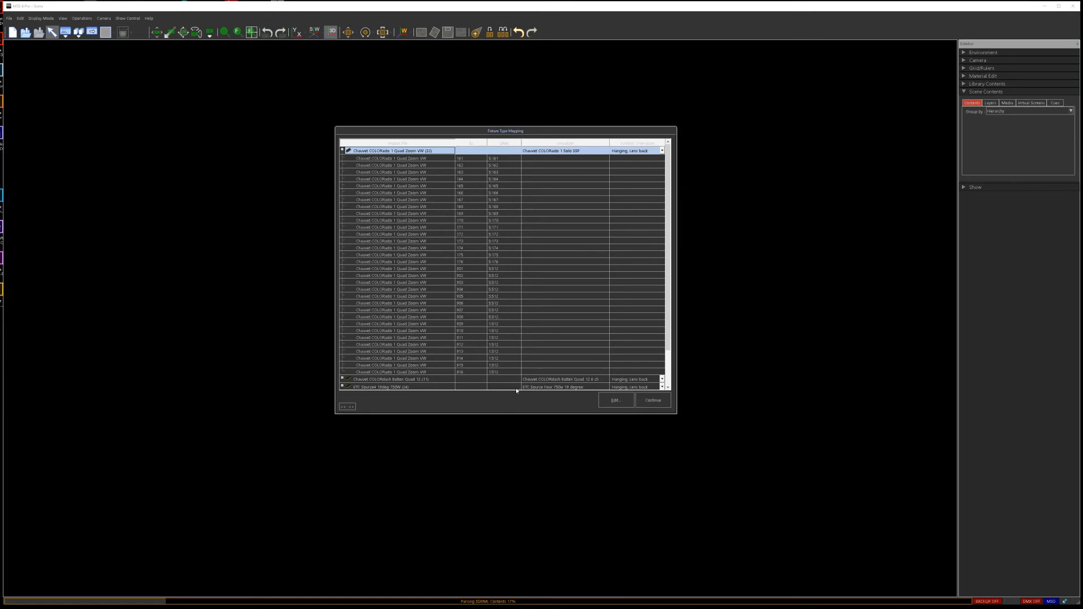
{"action": "left_click", "coordinate": [343, 151]}
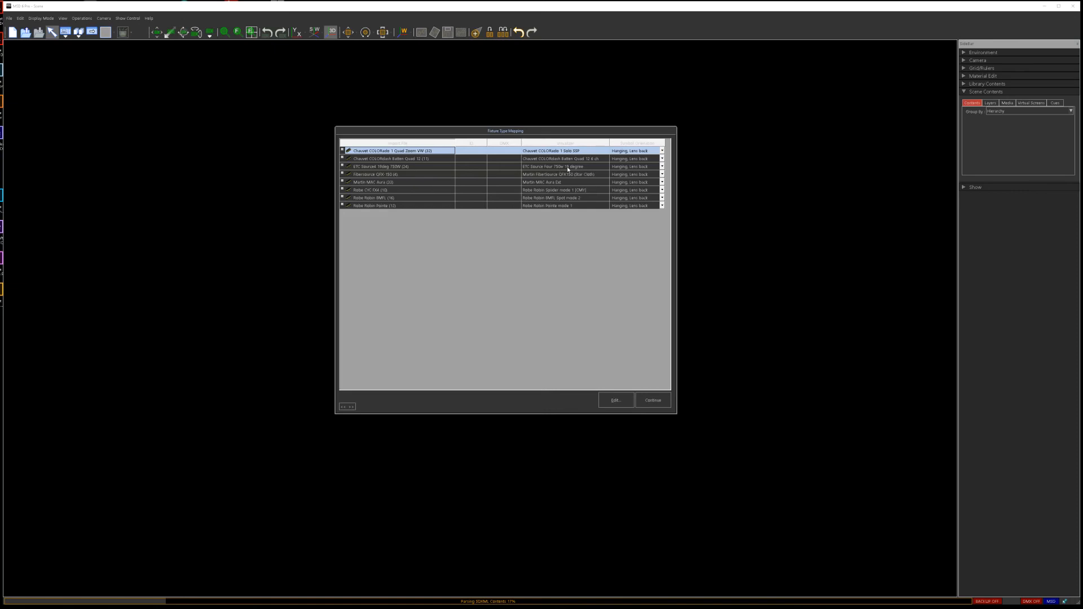
{"action": "left_click", "coordinate": [552, 167]}
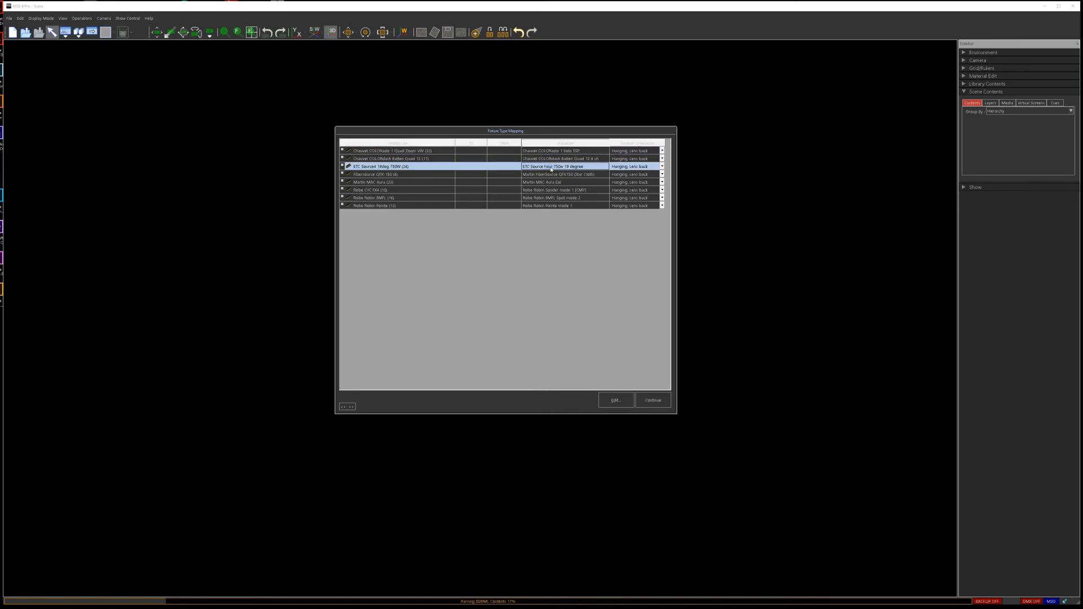
{"action": "left_click", "coordinate": [616, 401]}
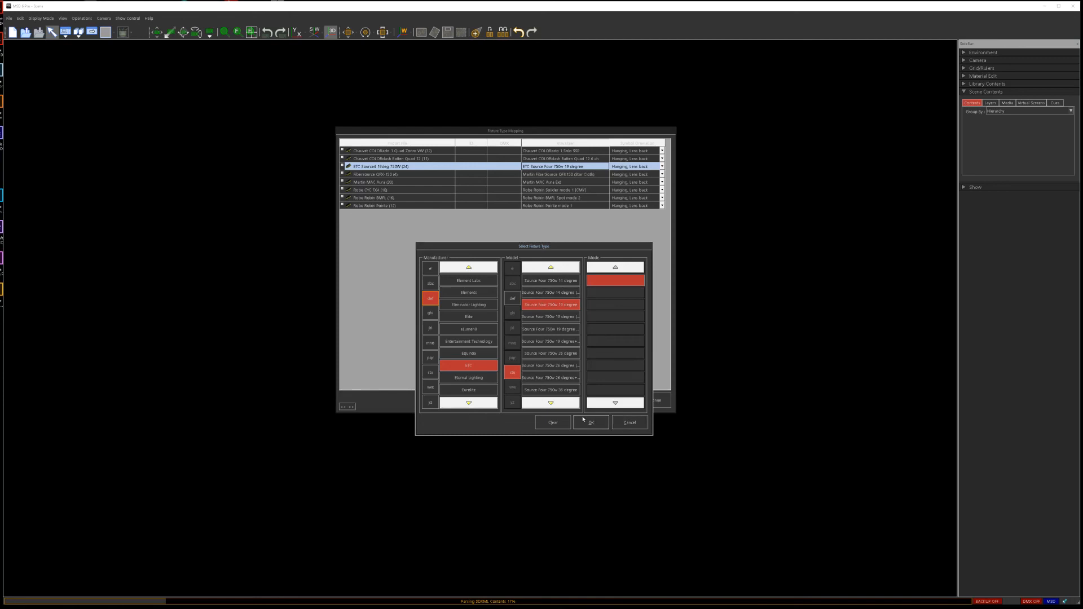
{"action": "left_click", "coordinate": [626, 424]}
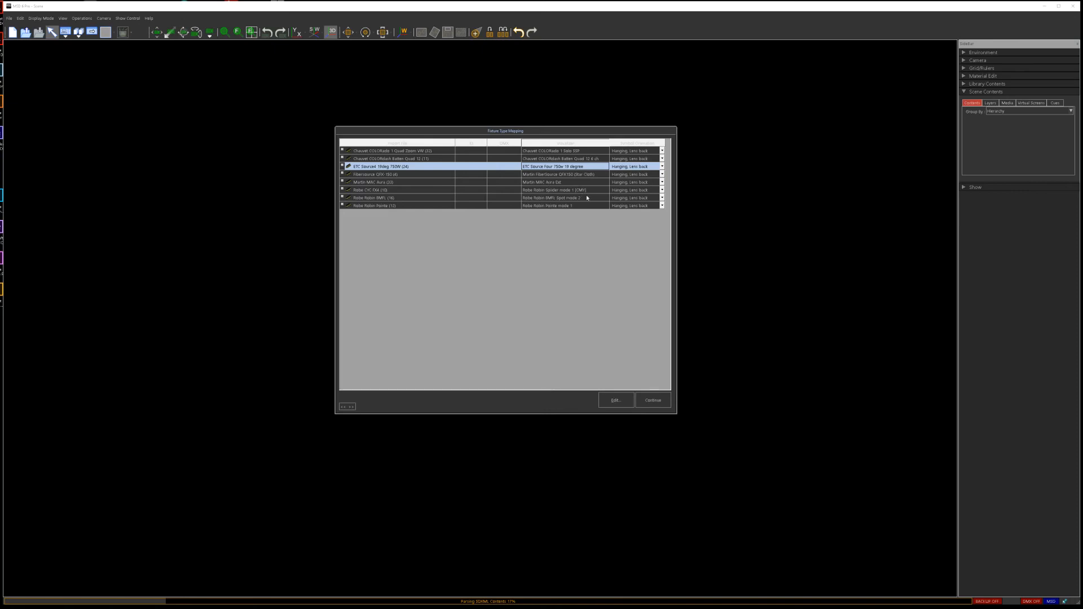
{"action": "left_click", "coordinate": [665, 405]}
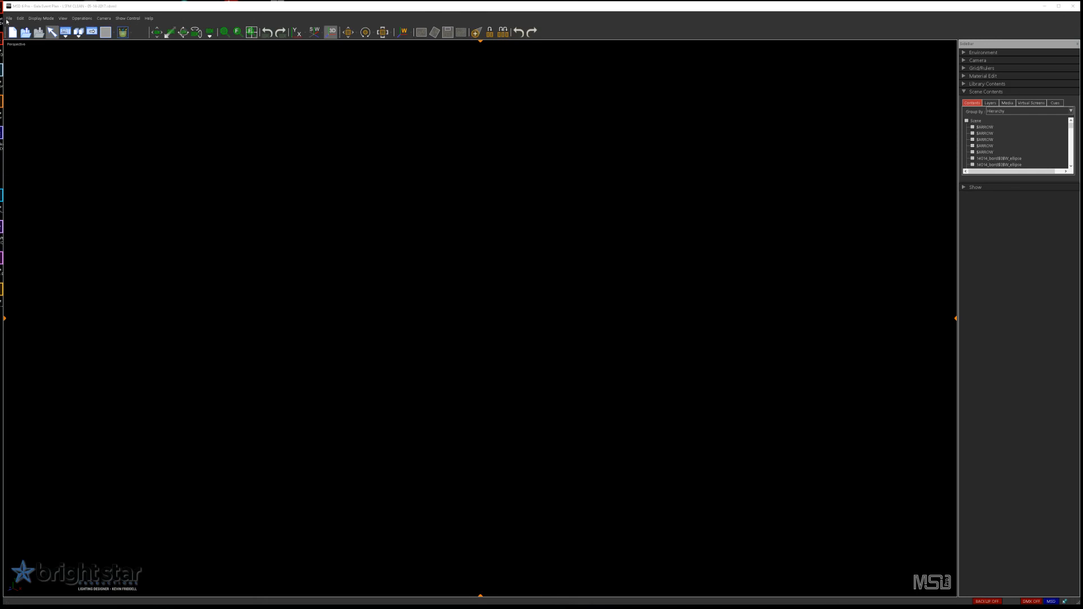
Step: Fit the whole imported scene in view and look at the rig from the front
{"action": "left_click", "coordinate": [252, 32]}
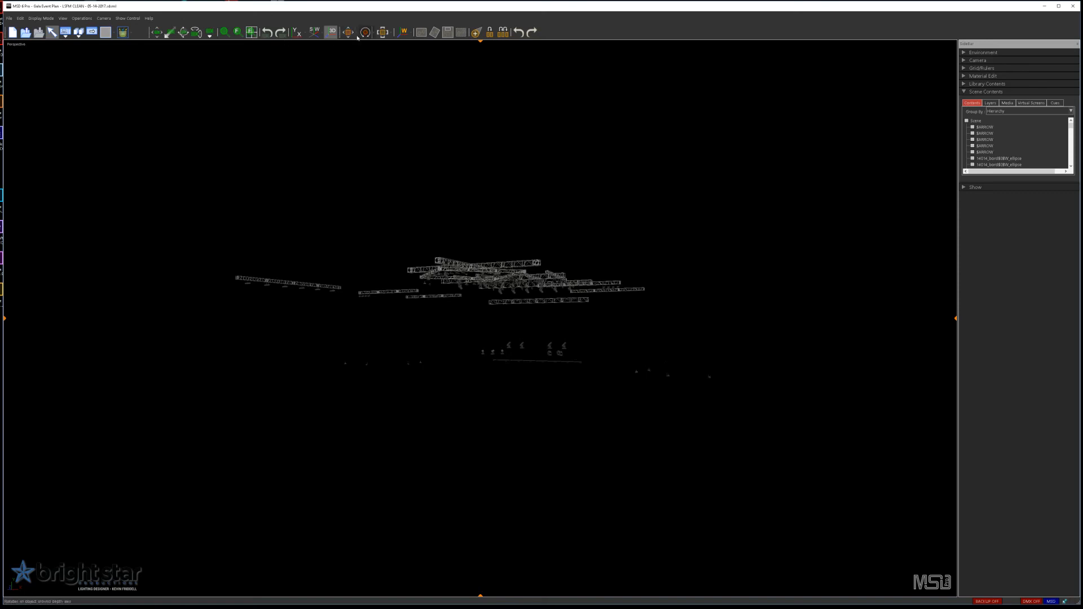
{"action": "left_click", "coordinate": [301, 33]}
{"action": "left_click", "coordinate": [316, 48]}
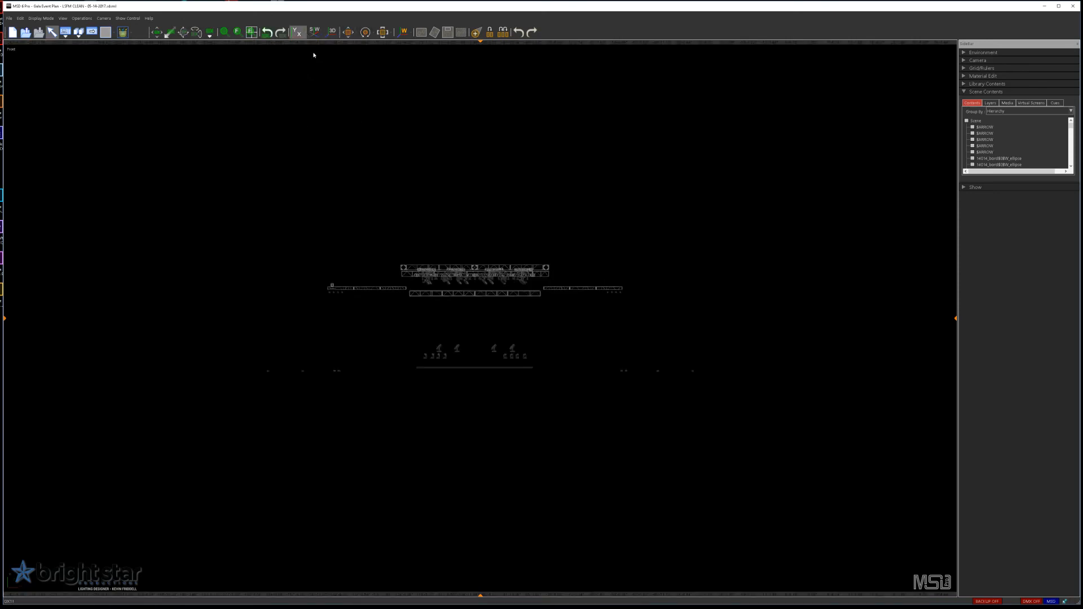
{"action": "scroll", "coordinate": [390, 386], "scroll_direction": "up", "scroll_amount": 3}
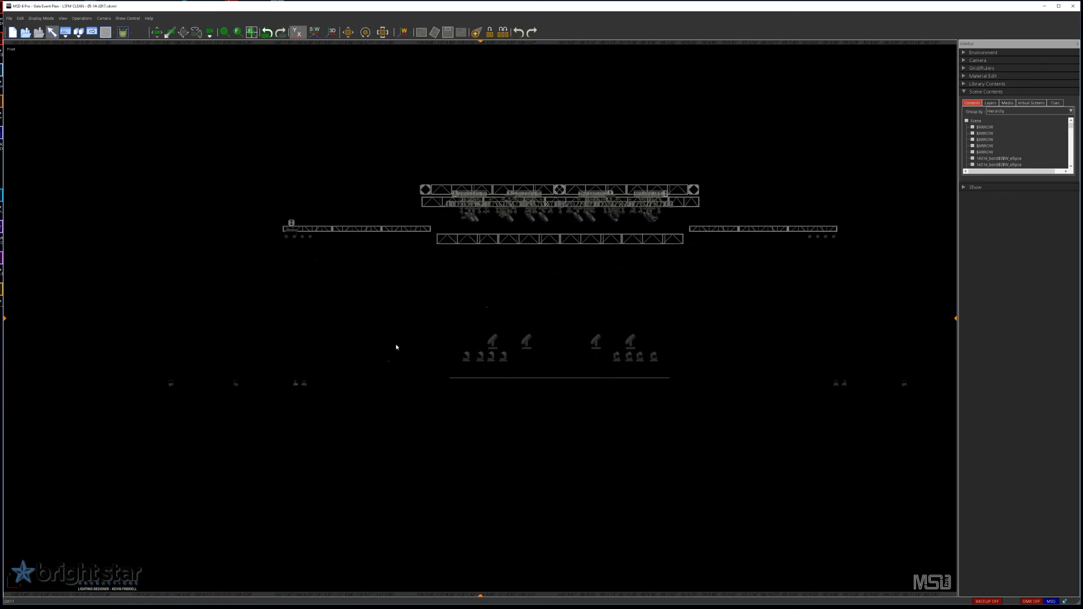
Step: Show the scene's layers in an enlarged list and try switching the Motors, Stage and Video layers on and off
{"action": "left_click", "coordinate": [990, 103]}
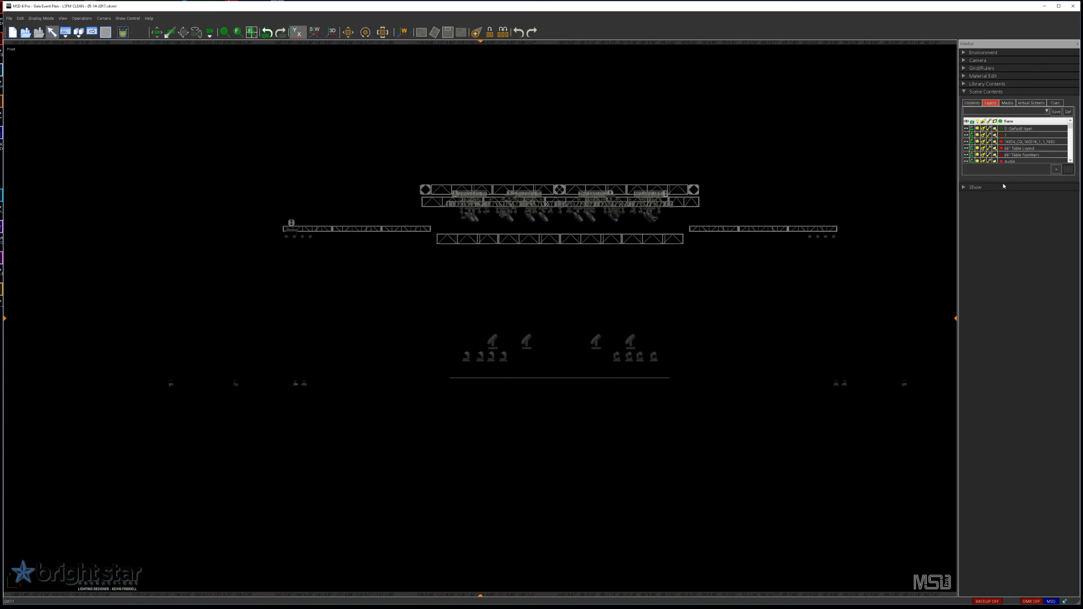
{"action": "left_click_drag", "start_coordinate": [1003, 180], "coordinate": [1006, 441]}
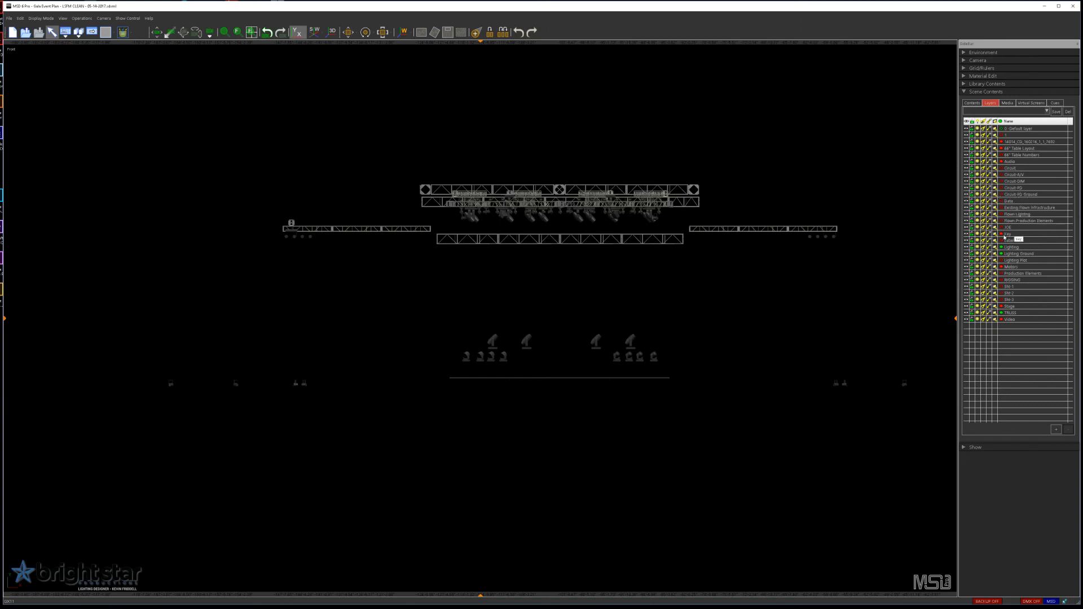
{"action": "left_click", "coordinate": [1002, 267]}
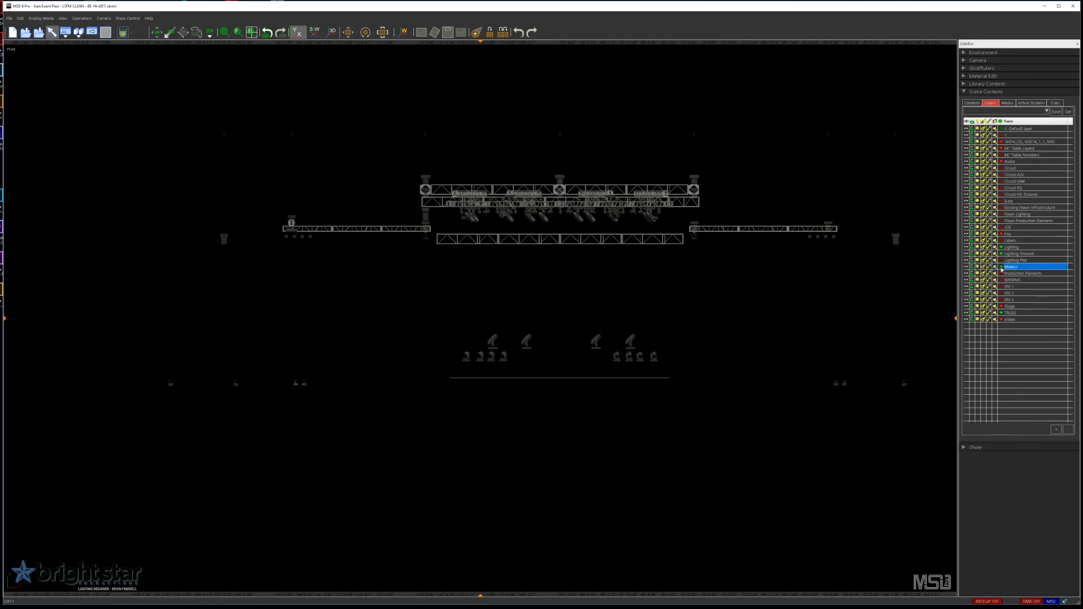
{"action": "left_click", "coordinate": [1002, 268]}
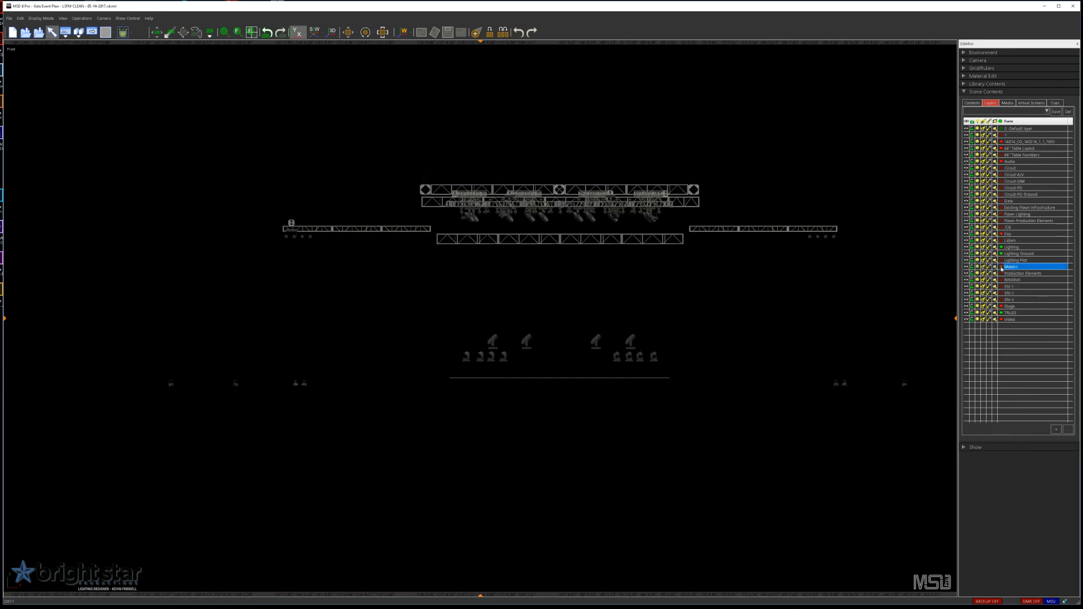
{"action": "left_click", "coordinate": [1001, 306]}
{"action": "left_click", "coordinate": [1001, 307]}
{"action": "left_click", "coordinate": [1002, 319]}
{"action": "left_click", "coordinate": [1001, 320]}
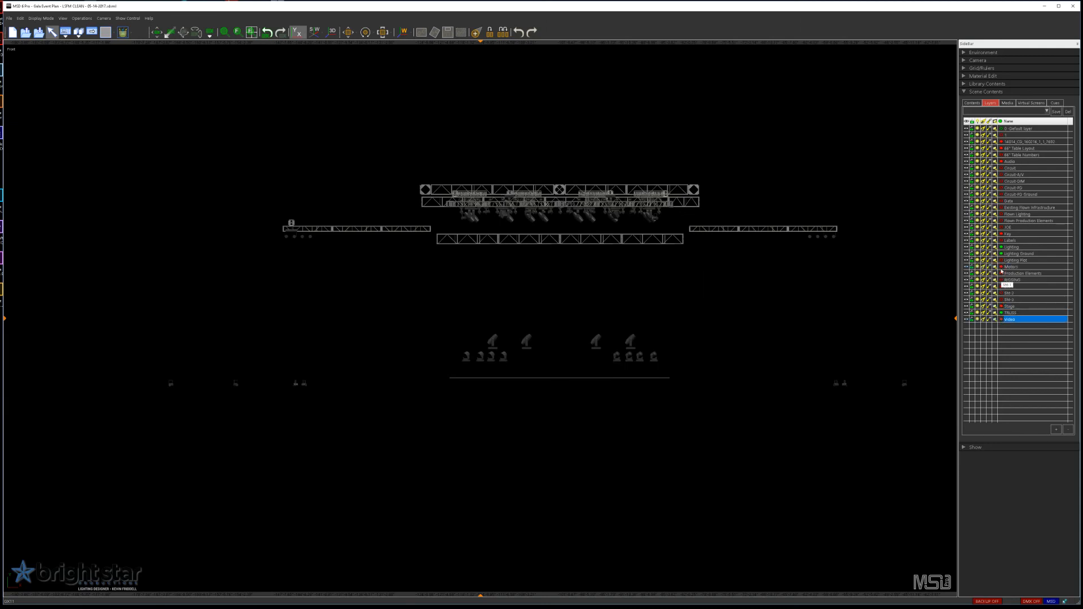
Step: Turn on the Audio and Stage layers and fit the whole scene in the front view
{"action": "left_click", "coordinate": [1002, 162]}
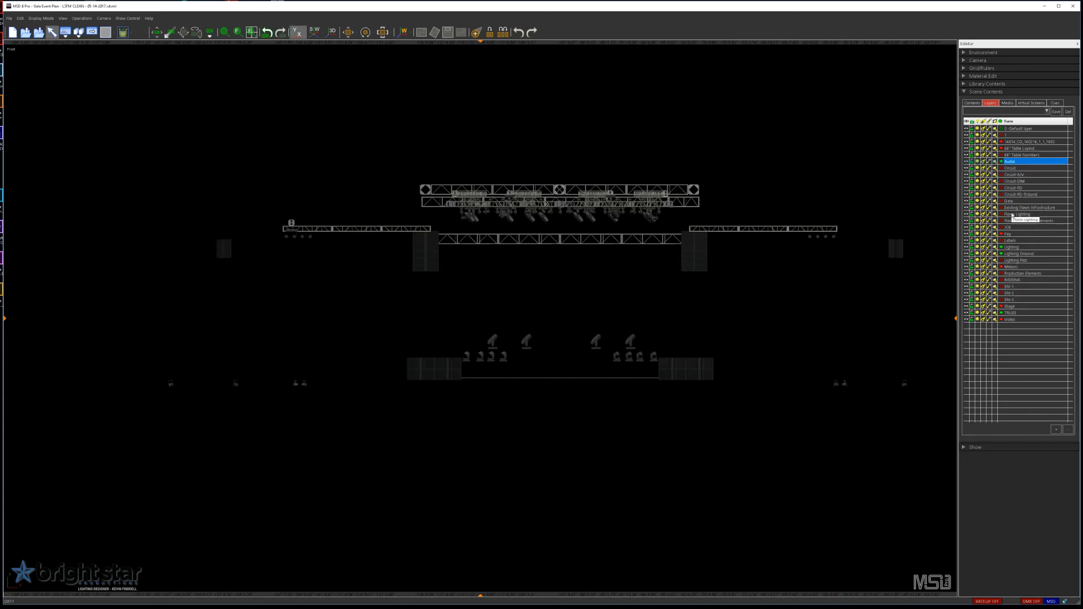
{"action": "left_click", "coordinate": [1003, 308]}
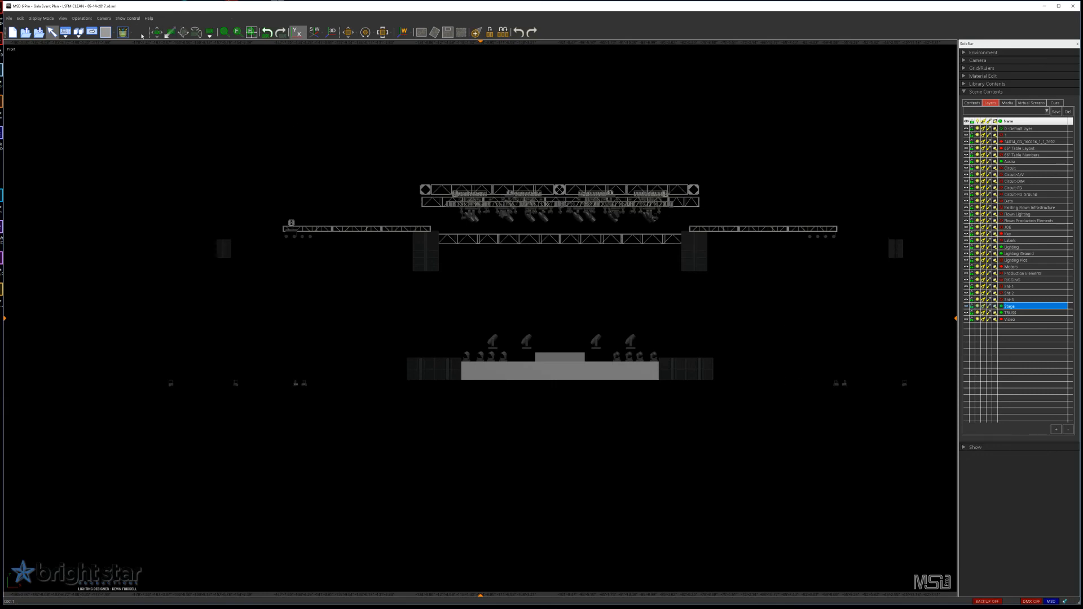
{"action": "left_click", "coordinate": [252, 32]}
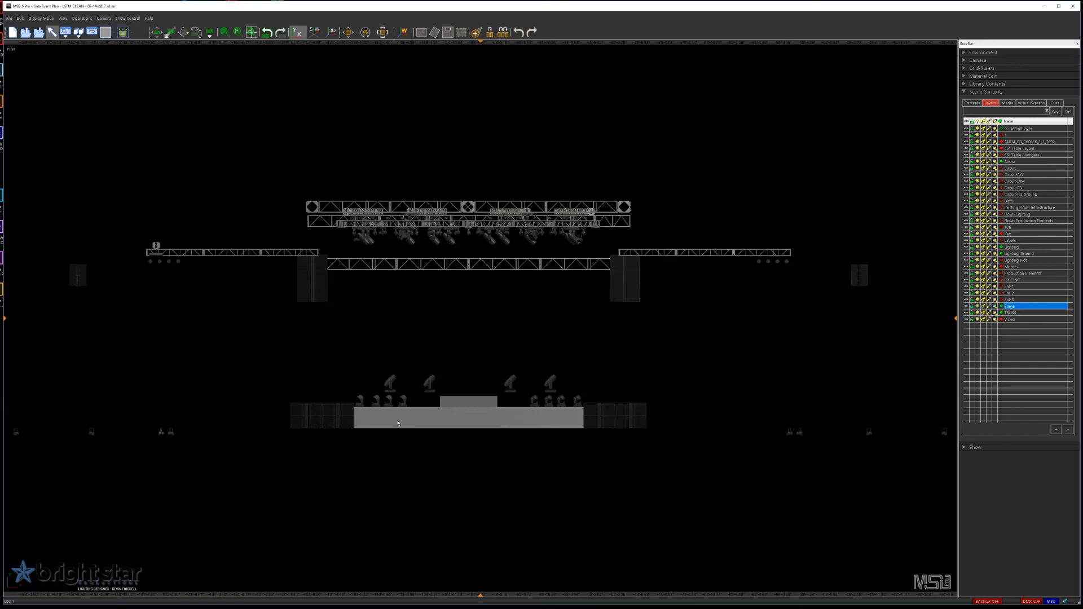
Step: Select the eight small moving lights standing along the front of the stage deck and delete them
{"action": "scroll", "coordinate": [398, 424], "scroll_direction": "up", "scroll_amount": 4}
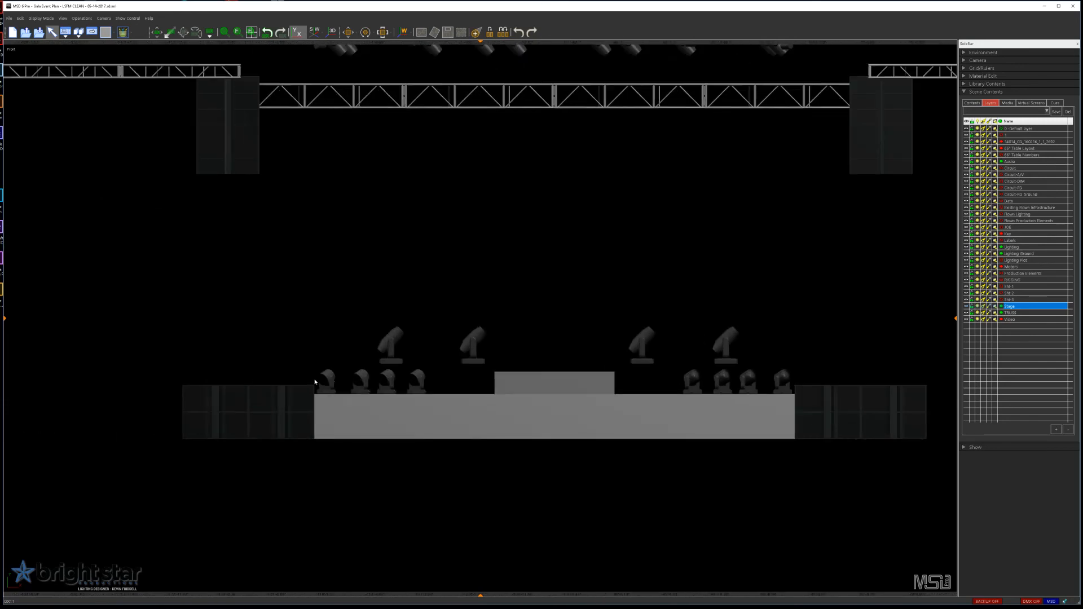
{"action": "left_click", "coordinate": [569, 382]}
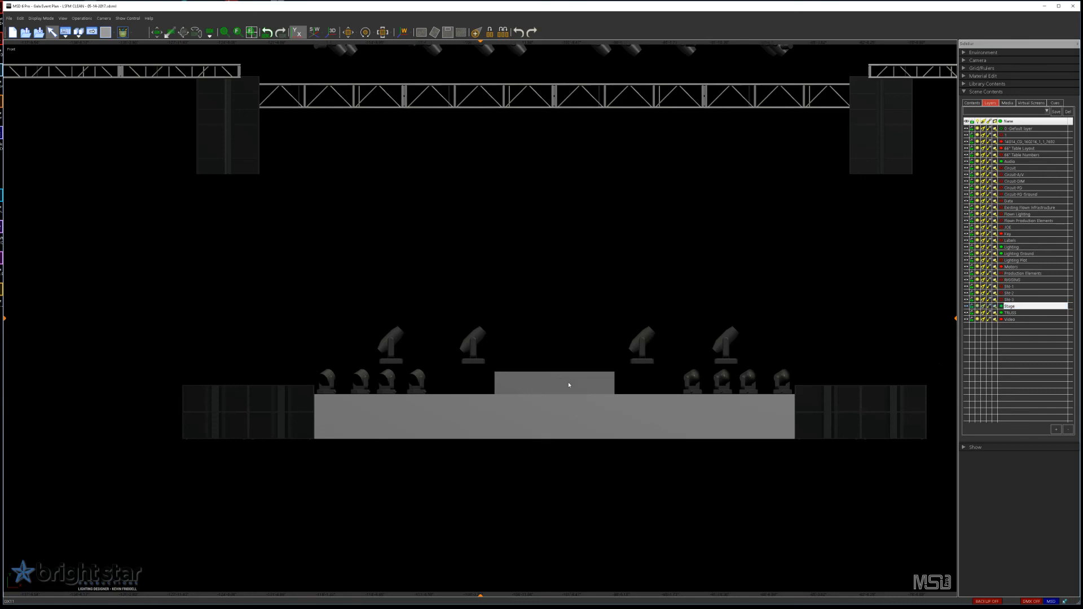
{"action": "left_click", "coordinate": [584, 261]}
{"action": "left_click_drag", "start_coordinate": [308, 366], "coordinate": [785, 439]}
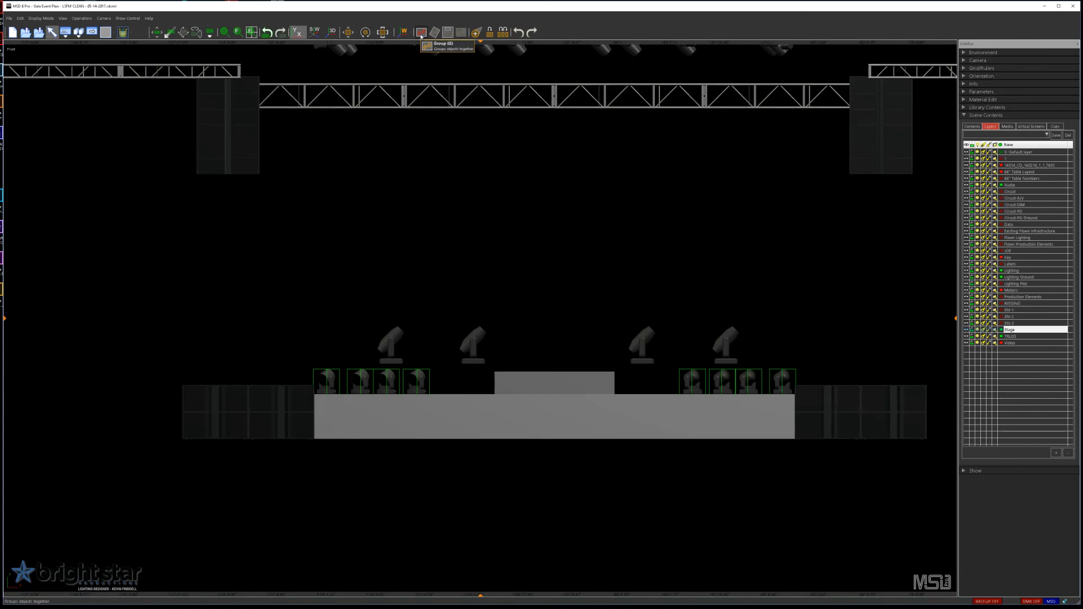
{"action": "left_click", "coordinate": [421, 34]}
{"action": "key", "text": "Delete"}
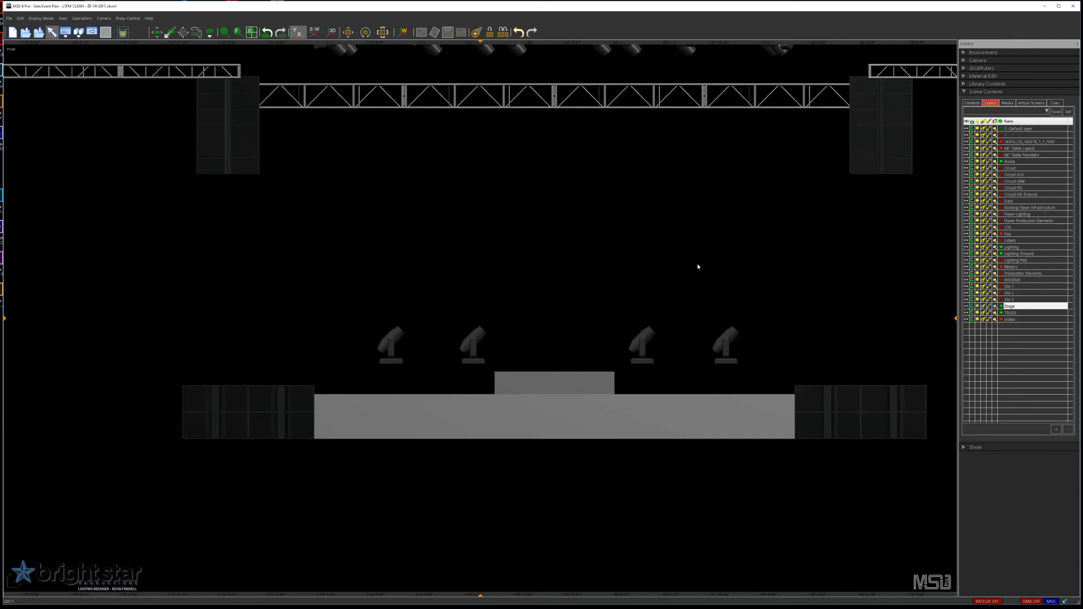
Step: Switch the camera to the top view to see the diamond truss from above
{"action": "scroll", "coordinate": [694, 239], "scroll_direction": "down", "scroll_amount": 3}
{"action": "scroll", "coordinate": [691, 234], "scroll_direction": "up", "scroll_amount": 2}
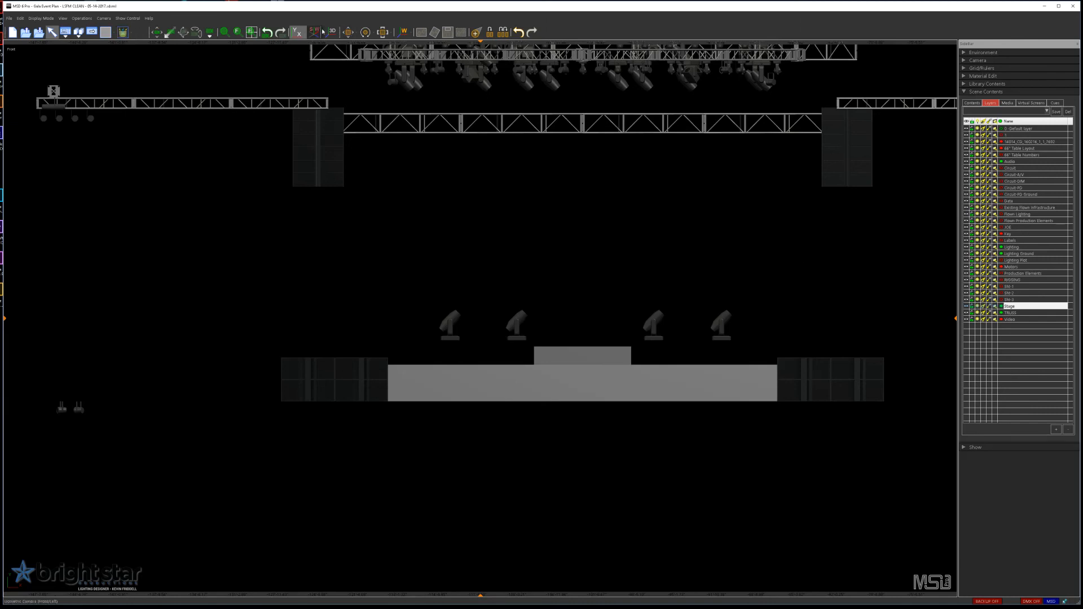
{"action": "left_click", "coordinate": [306, 36]}
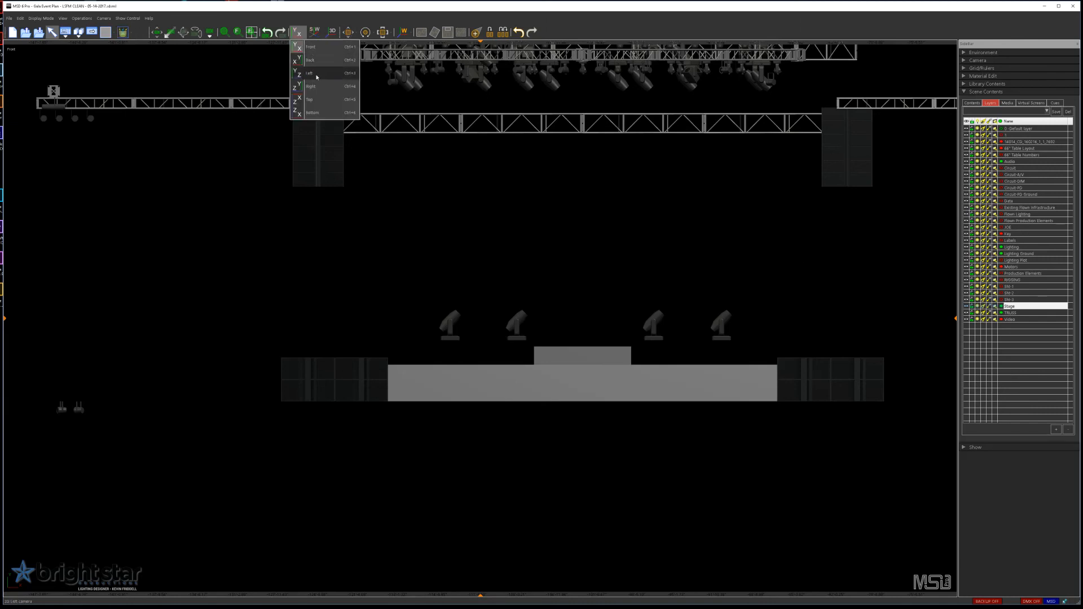
{"action": "left_click", "coordinate": [319, 102]}
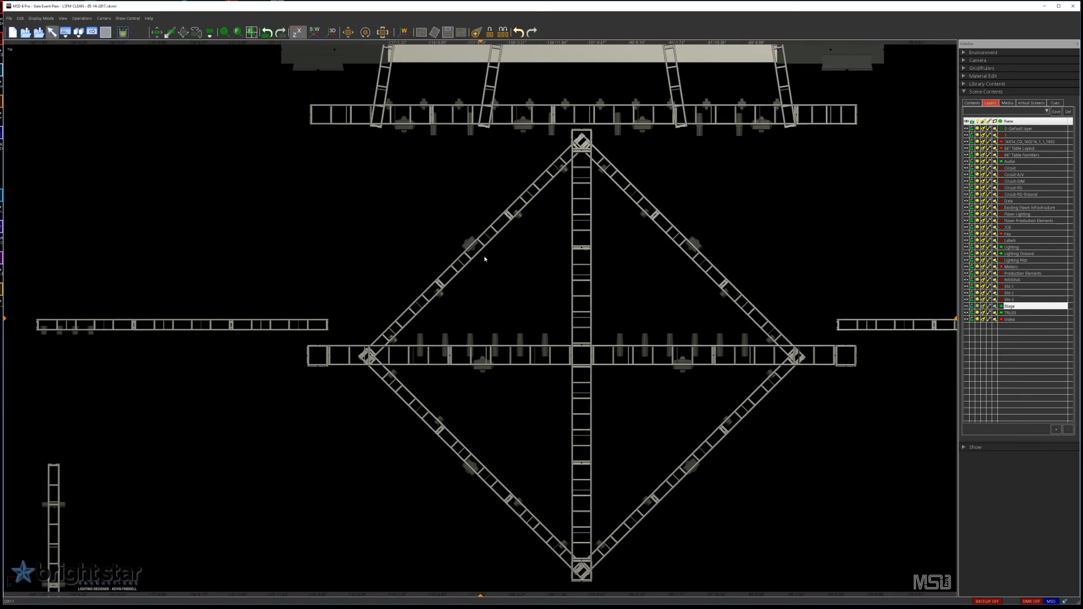
Step: Bring up the Fast Patch settings to review the patch options, and close them without patching any fixture
{"action": "left_click", "coordinate": [469, 245]}
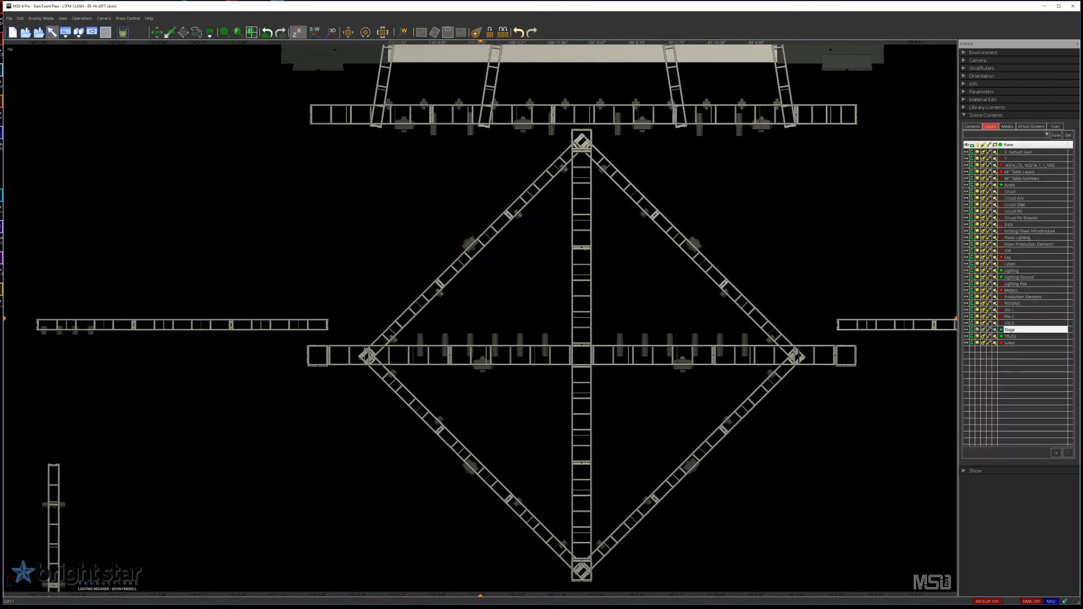
{"action": "left_click", "coordinate": [82, 18]}
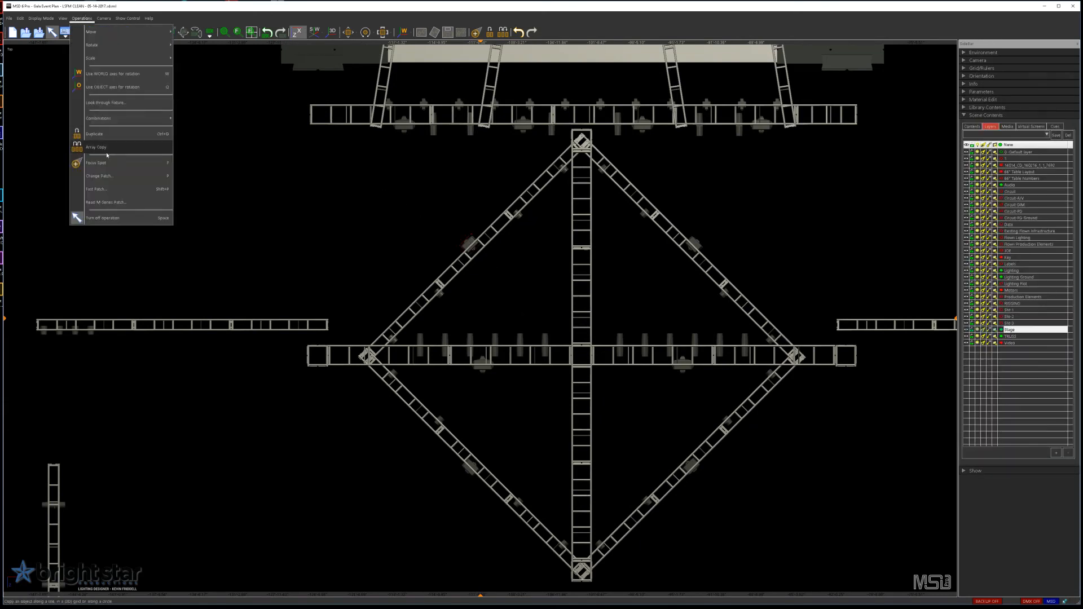
{"action": "left_click", "coordinate": [96, 189]}
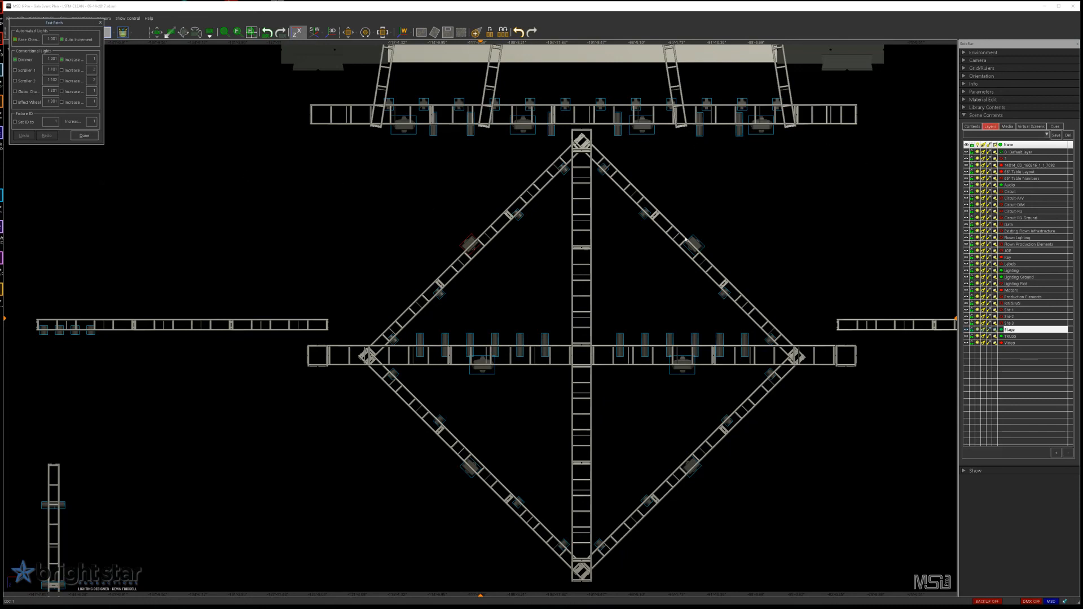
{"action": "left_click", "coordinate": [84, 136]}
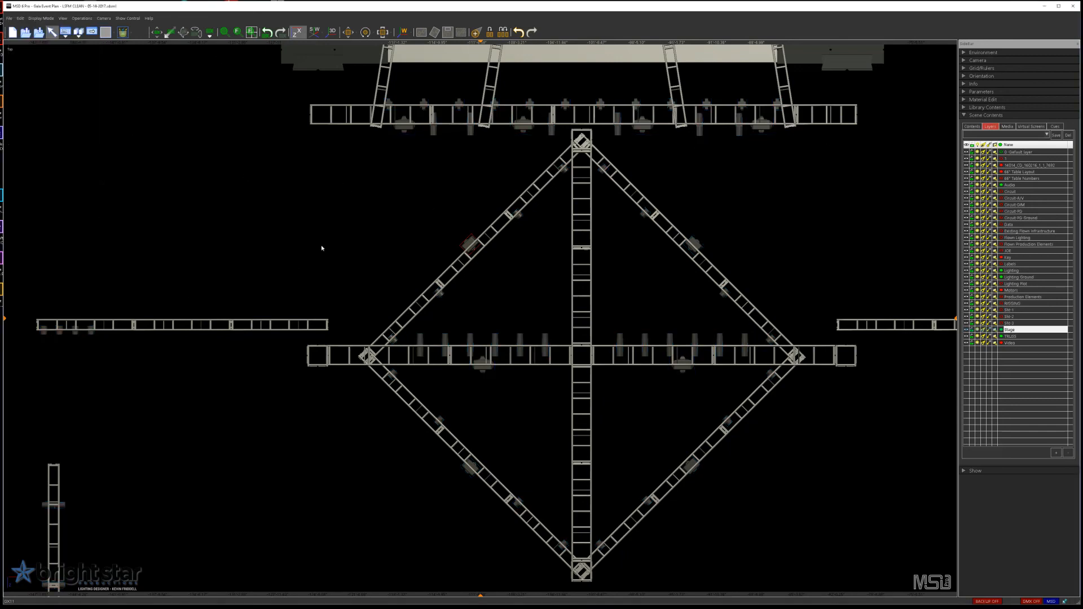
Step: Examine the type, ID and patch info of a Source Four on the upstage truss and the Robin BMFL spots on the diamond's cross truss
{"action": "left_click", "coordinate": [437, 133]}
{"action": "left_click", "coordinate": [972, 84]}
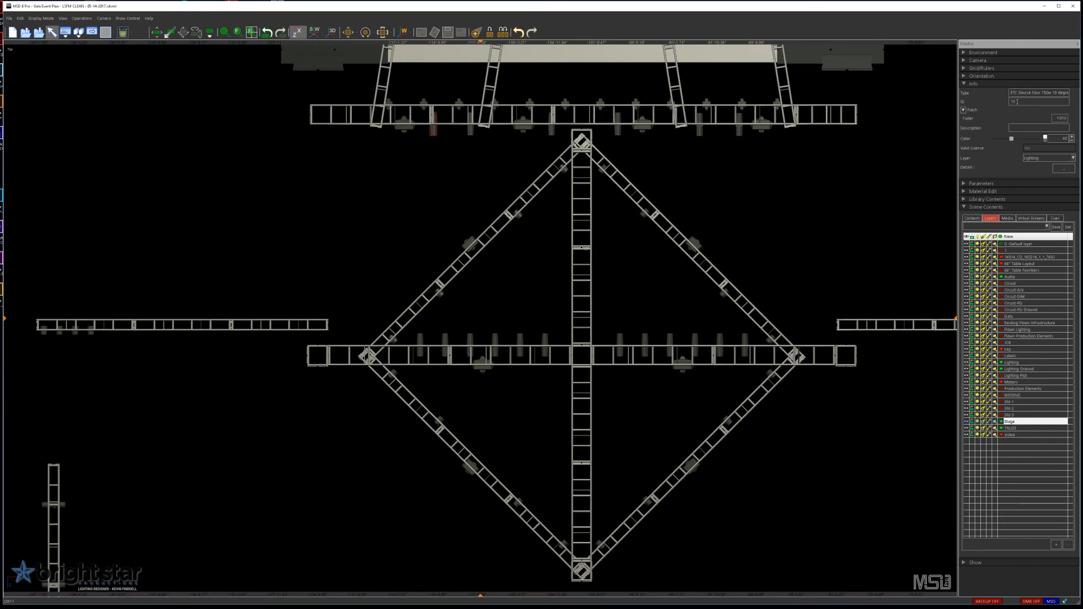
{"action": "left_click", "coordinate": [483, 371]}
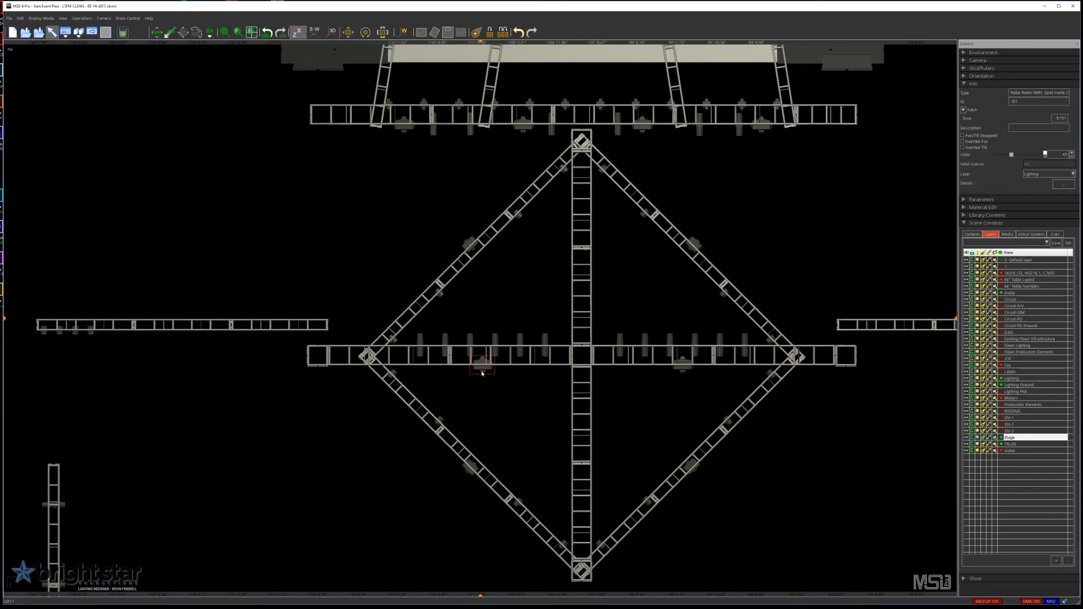
{"action": "left_click", "coordinate": [682, 367]}
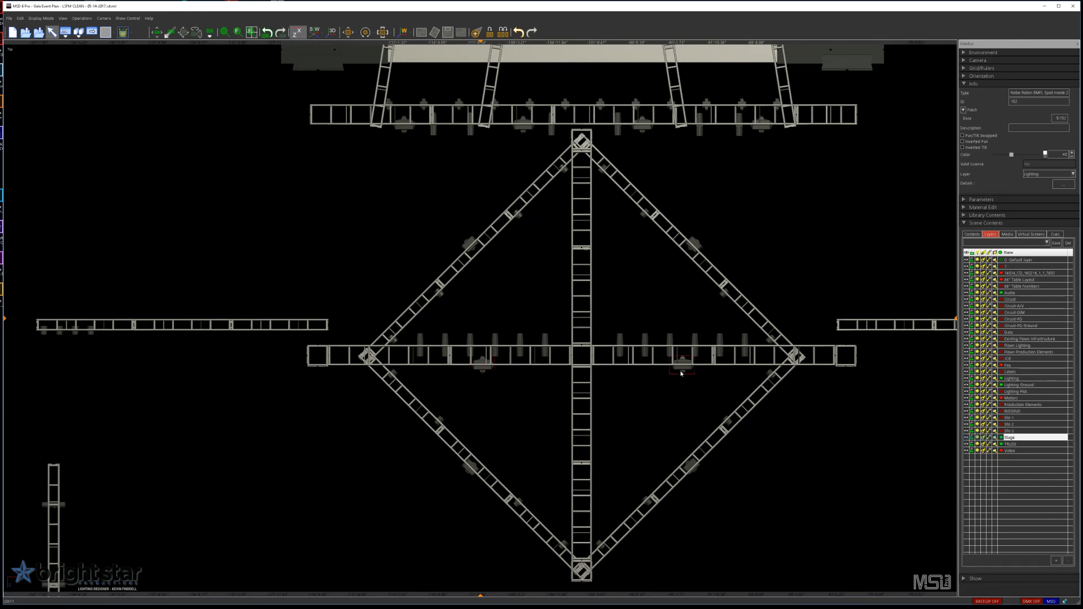
{"action": "left_click", "coordinate": [482, 367]}
Step: Switch to Vectorworks and examine the lighting device data of fixture 151, the Robe Robin BMFL on Truss 1
{"action": "left_click", "coordinate": [1045, 5]}
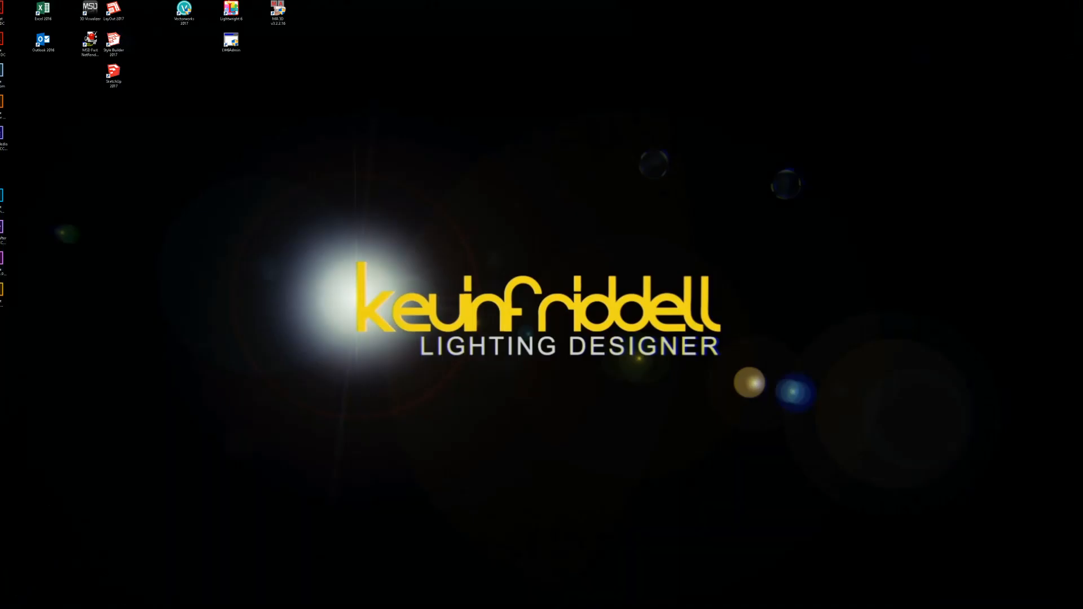
{"action": "key", "text": "alt+Tab"}
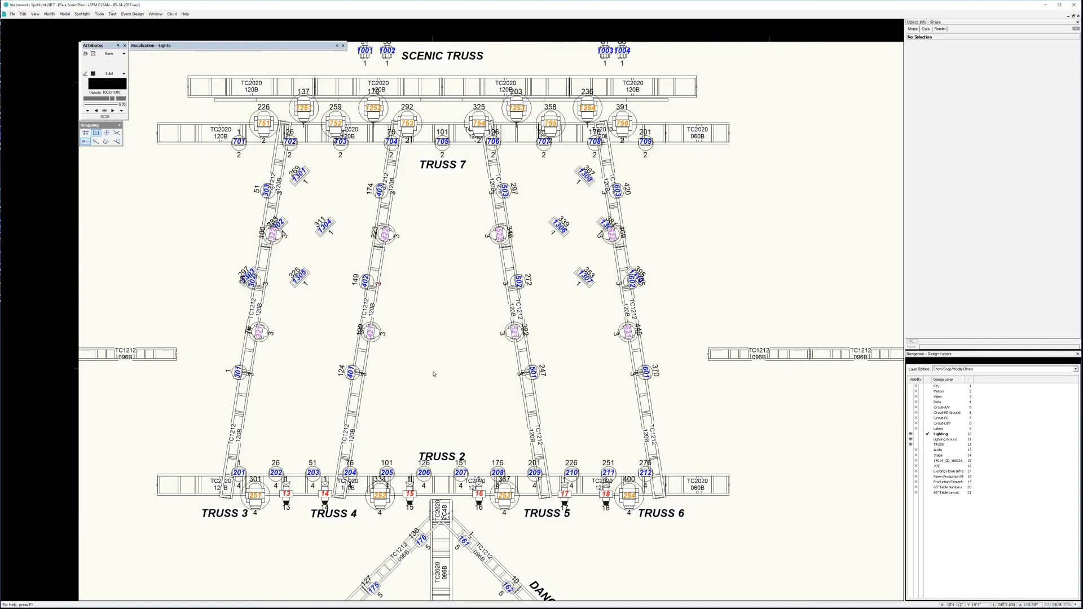
{"action": "key", "text": "space"}
{"action": "left_click_drag", "start_coordinate": [459, 388], "coordinate": [529, 0]}
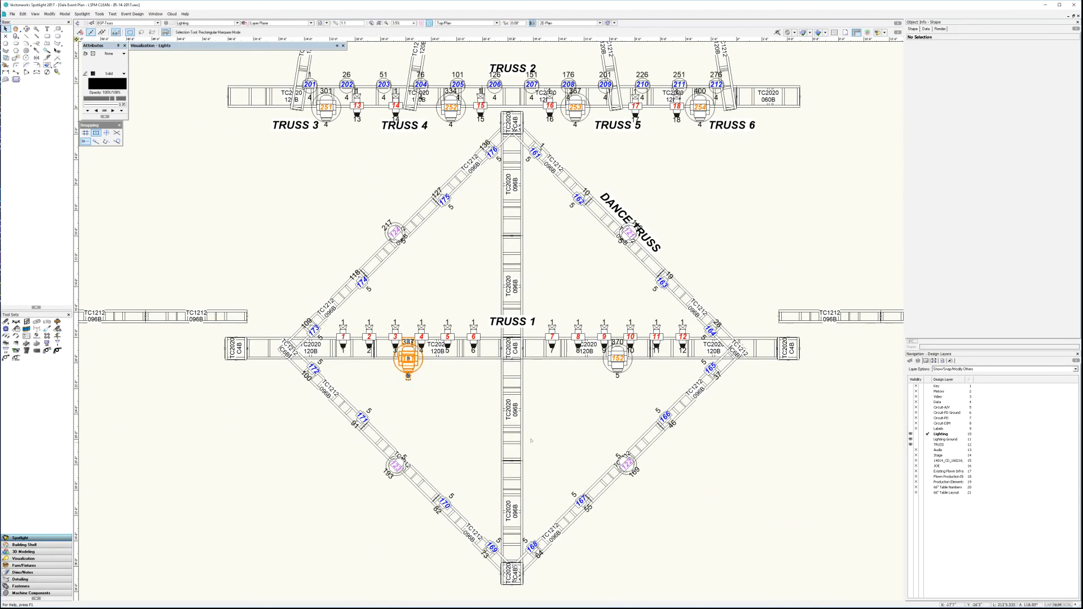
{"action": "left_click", "coordinate": [408, 359]}
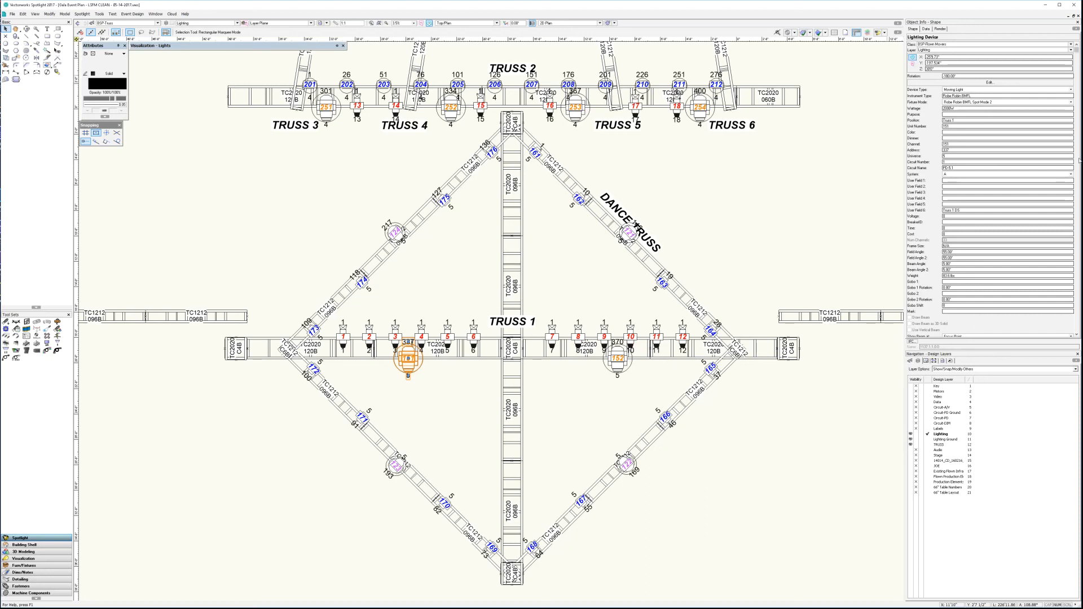
{"action": "left_click_drag", "start_coordinate": [1077, 52], "coordinate": [1080, 303]}
{"action": "scroll", "coordinate": [942, 268], "scroll_direction": "up", "scroll_amount": 8}
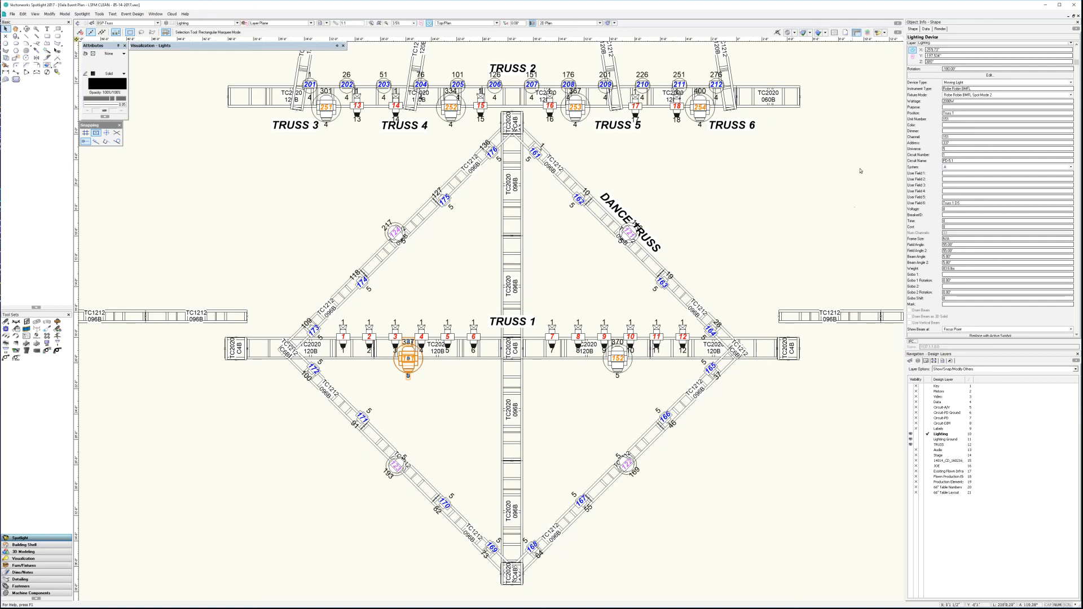
{"action": "left_click", "coordinate": [454, 419]}
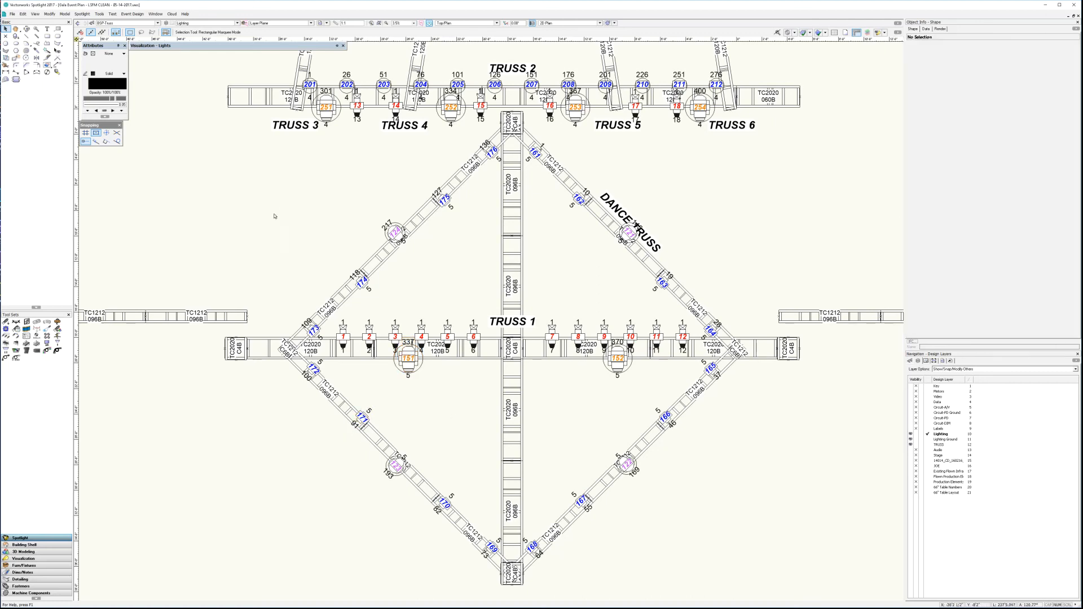
Step: Return to MSD, clear the selection and fit the whole rig in the top view
{"action": "left_click", "coordinate": [1046, 5]}
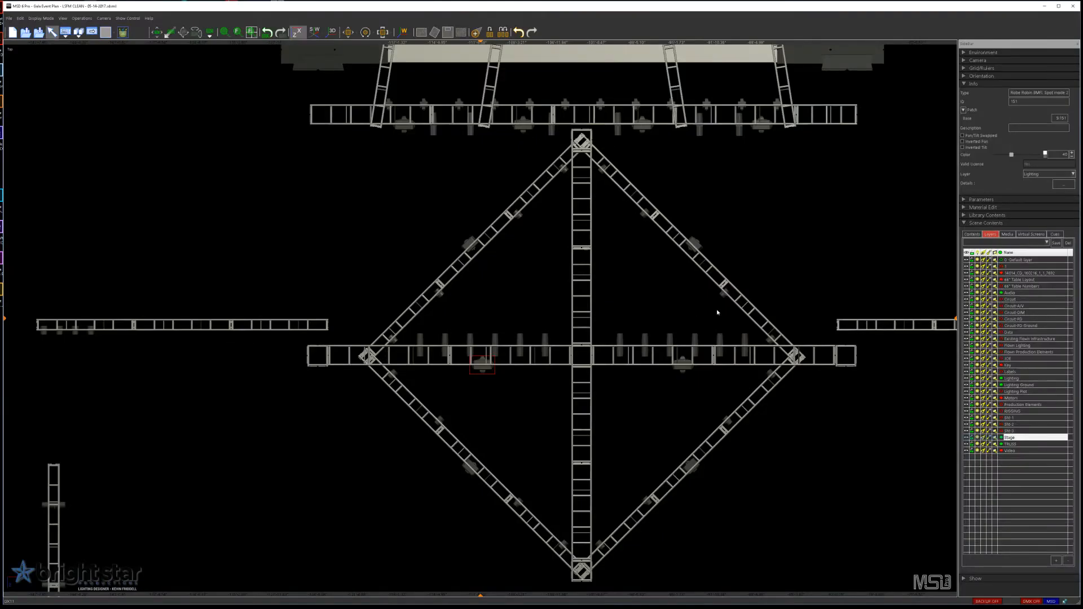
{"action": "scroll", "coordinate": [718, 312], "scroll_direction": "down", "scroll_amount": 3}
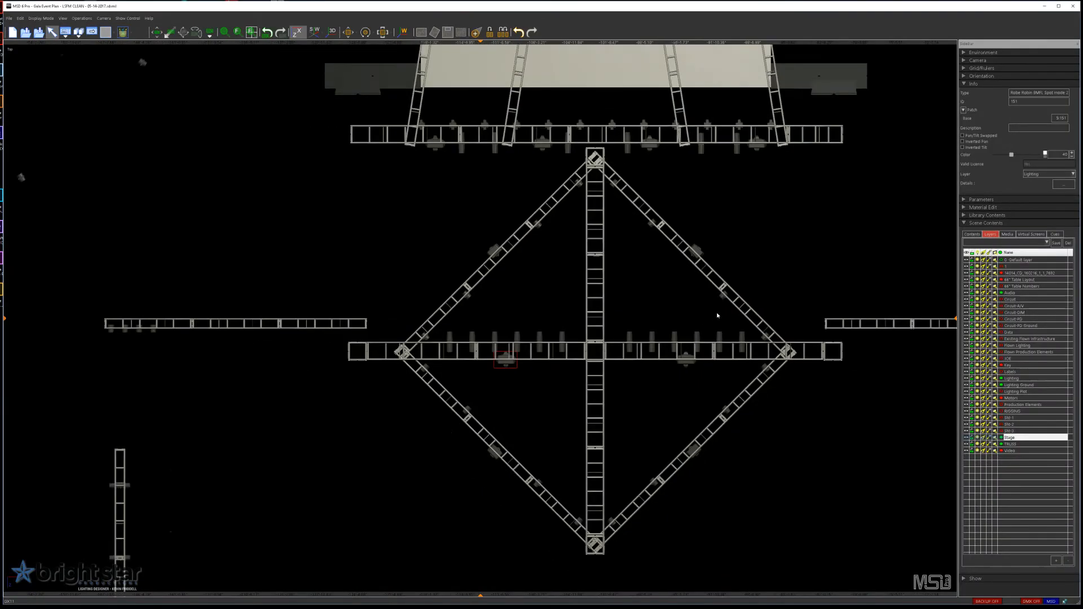
{"action": "left_click", "coordinate": [673, 420]}
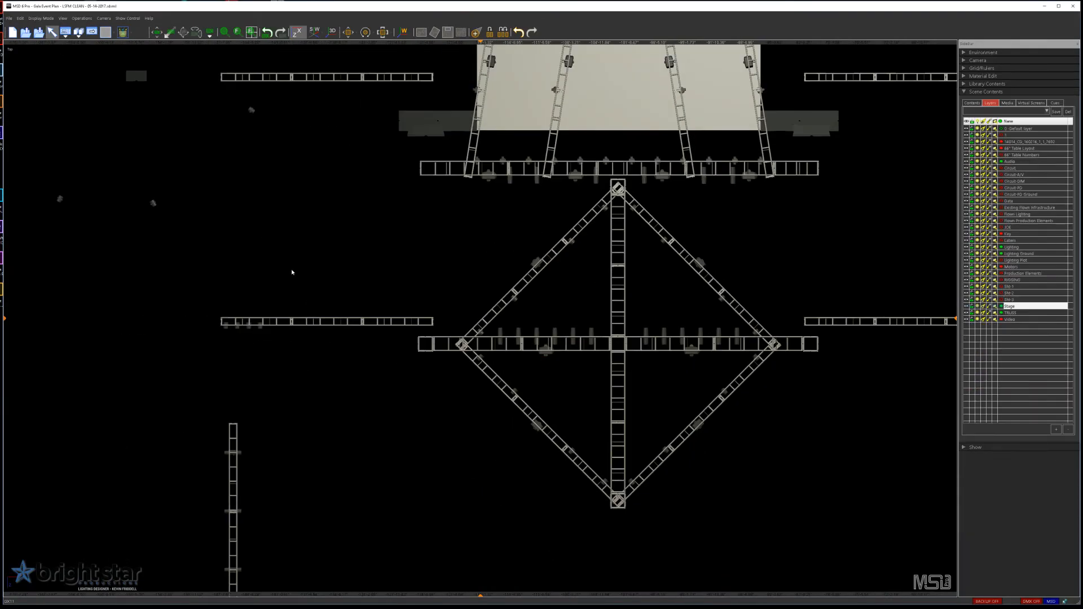
{"action": "left_click_drag", "start_coordinate": [441, 274], "coordinate": [407, 362]}
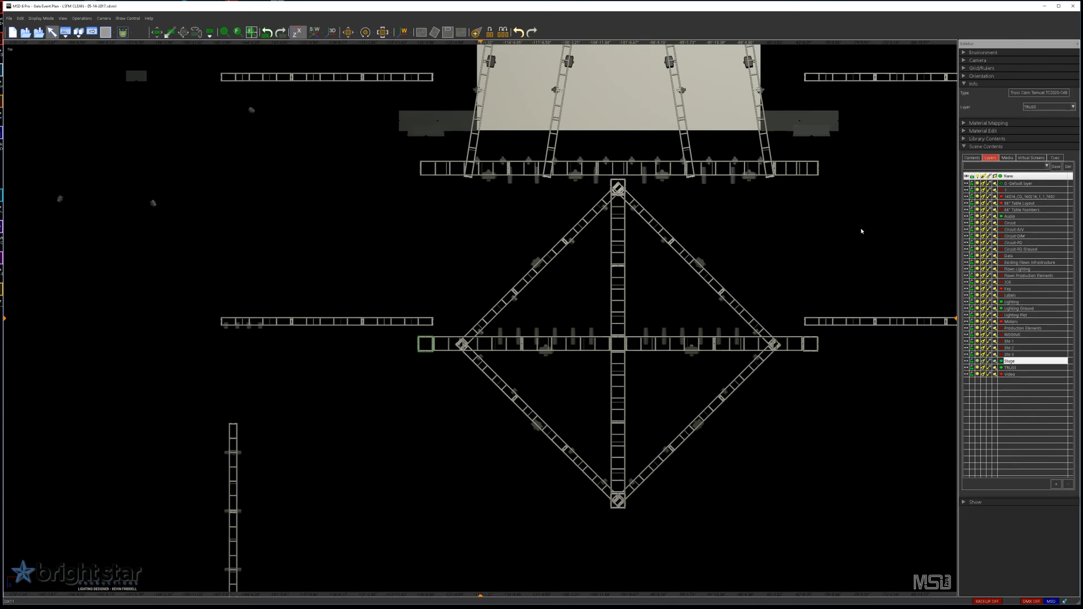
{"action": "left_click", "coordinate": [432, 359]}
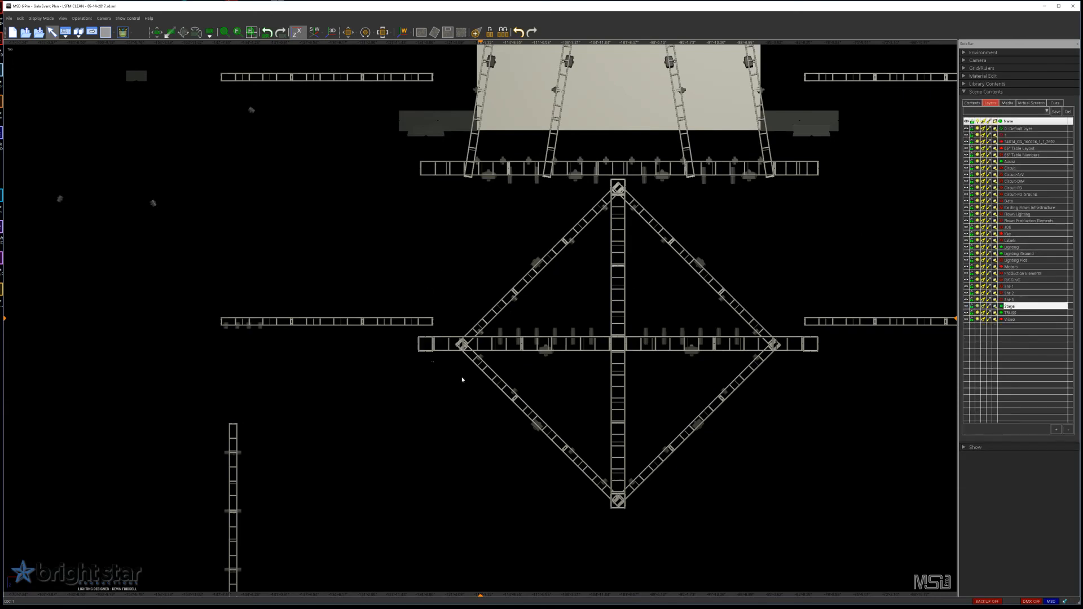
{"action": "scroll", "coordinate": [637, 337], "scroll_direction": "down", "scroll_amount": 1}
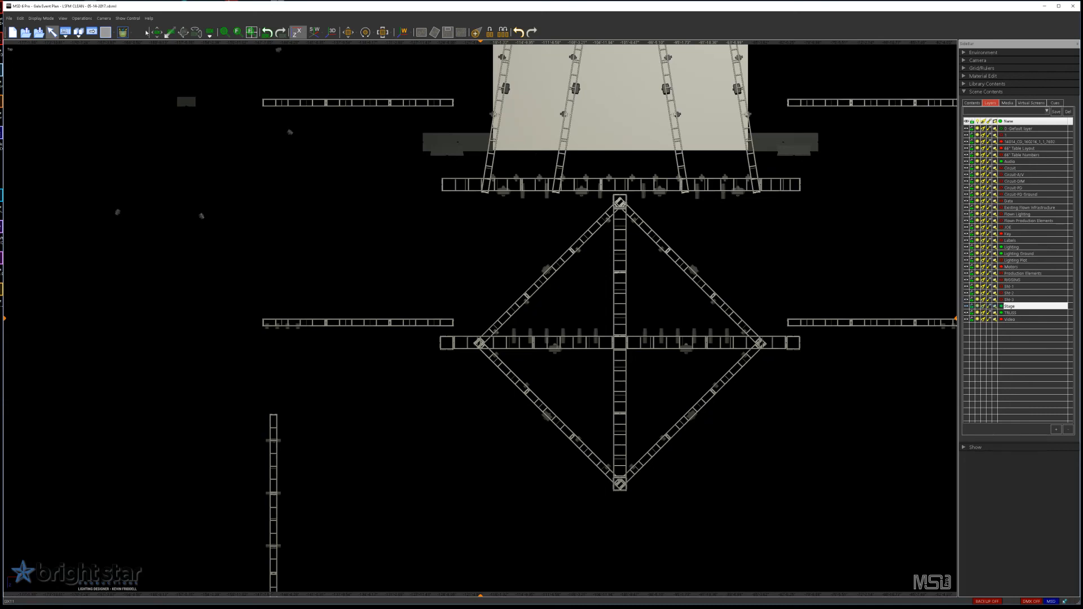
{"action": "left_click", "coordinate": [252, 32]}
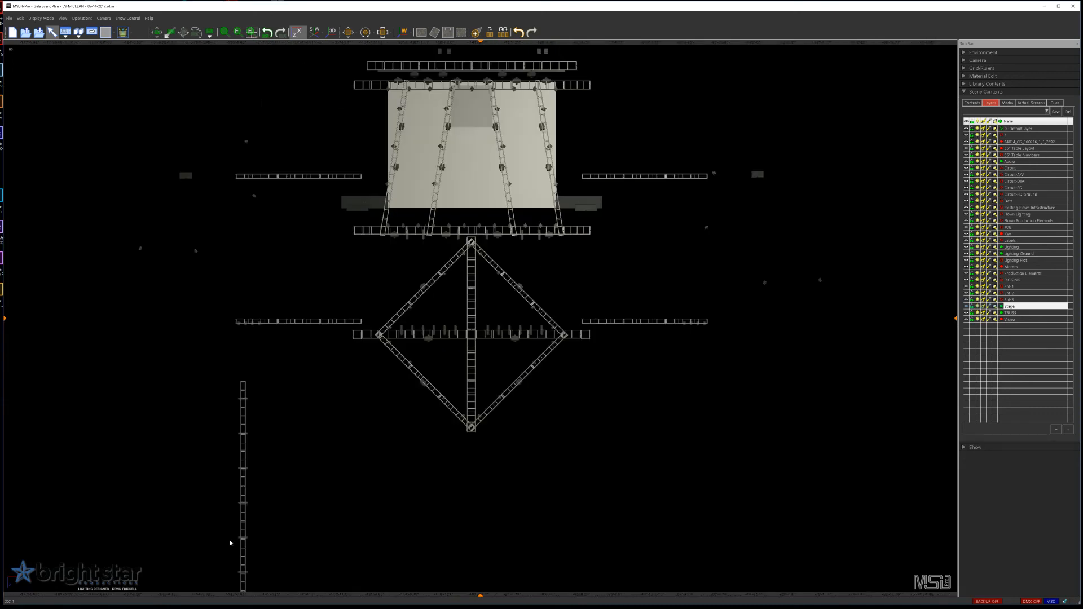